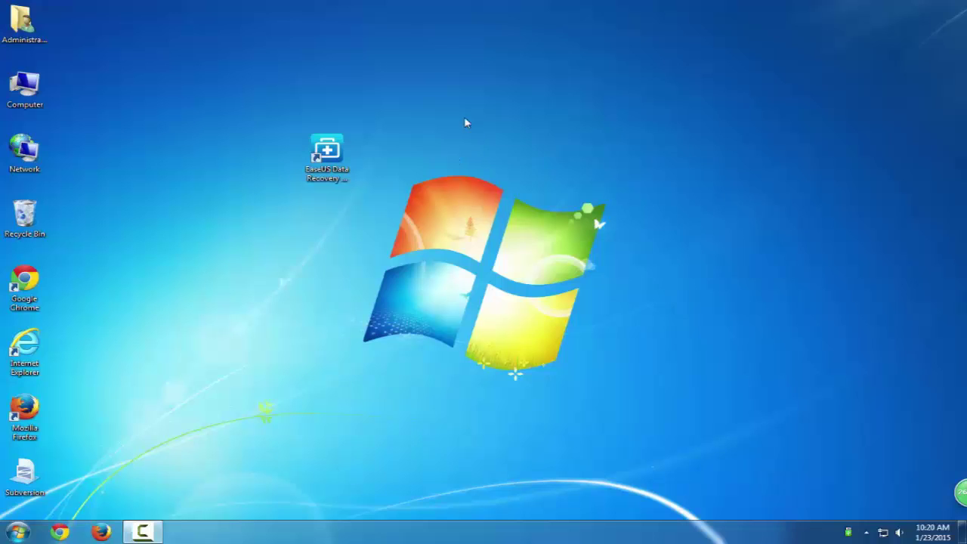
Open Computer, then Removable Disk (H:) in Windows Explorer to show its files.
{"action": "double_click", "coordinate": [43, 90]}
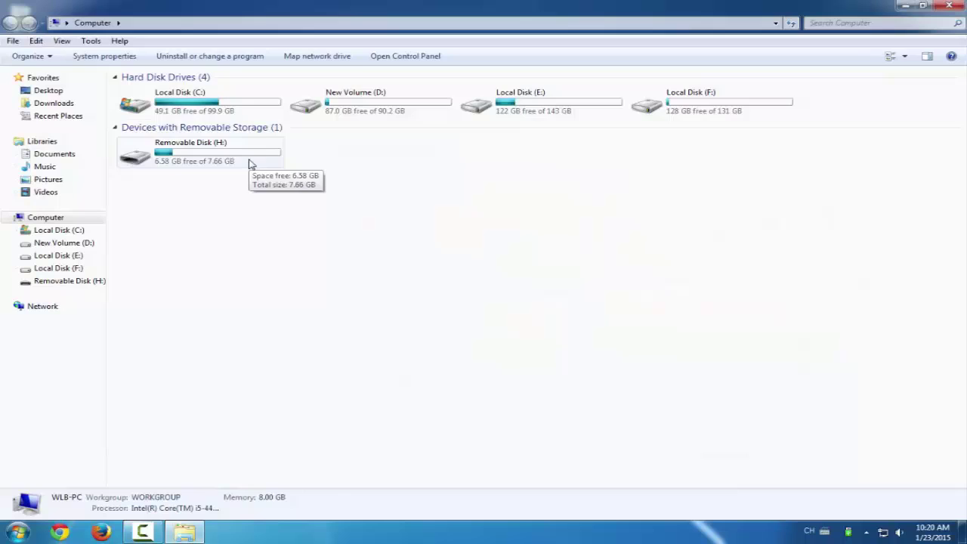
{"action": "double_click", "coordinate": [252, 164]}
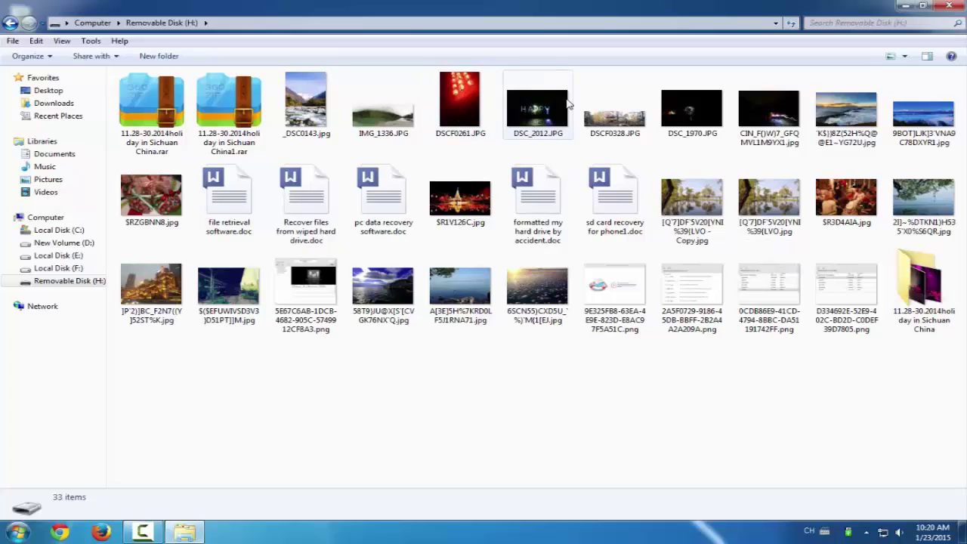
View _DSC0143.jpg in Windows Photo Viewer, page through twelve photos to DSC_2012.JPG, then close it.
{"action": "double_click", "coordinate": [316, 117]}
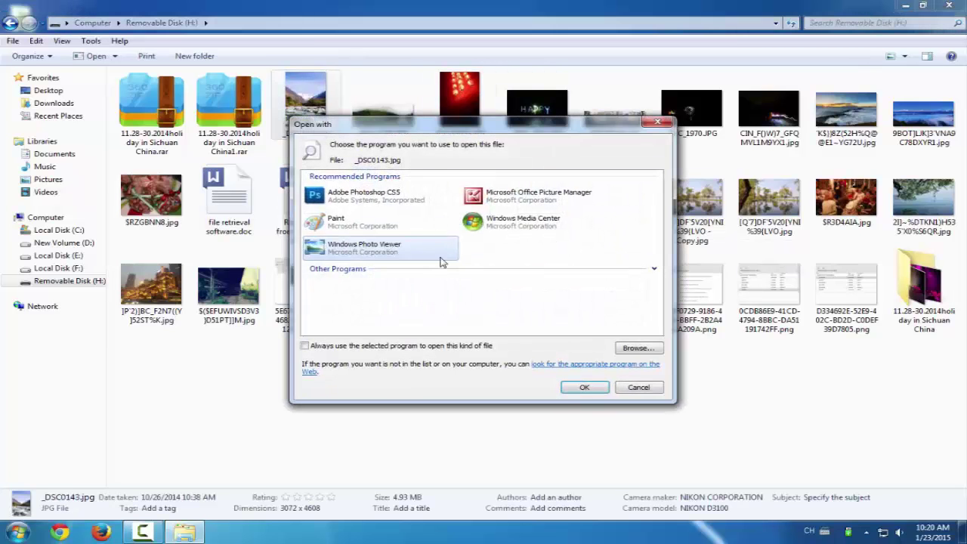
{"action": "left_click", "coordinate": [583, 385]}
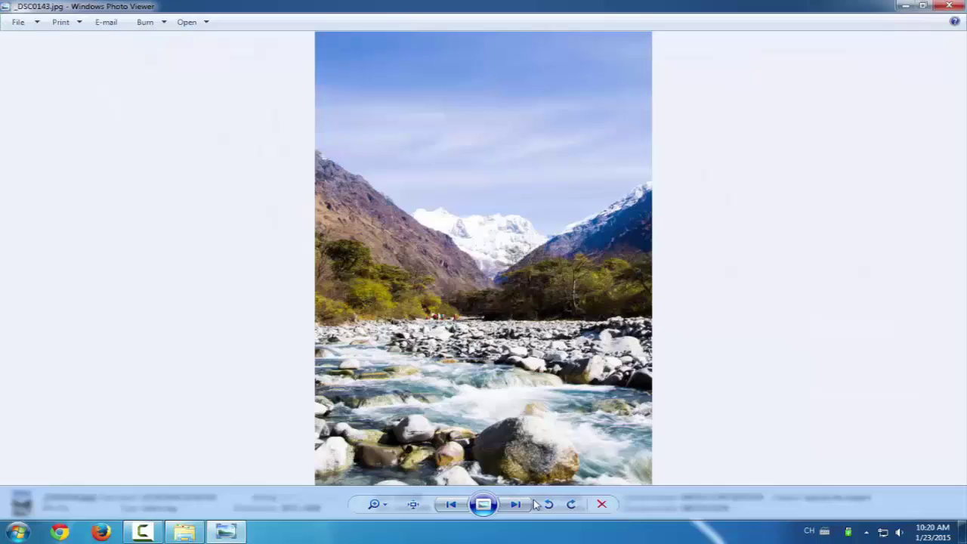
{"action": "left_click", "coordinate": [525, 506]}
{"action": "left_click", "coordinate": [525, 506]}
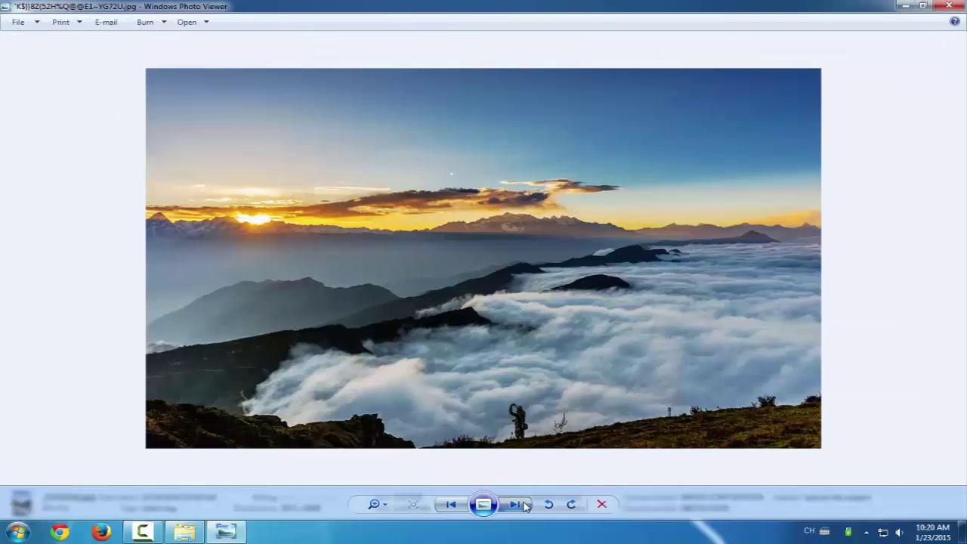
{"action": "left_click", "coordinate": [524, 505]}
{"action": "left_click", "coordinate": [524, 506]}
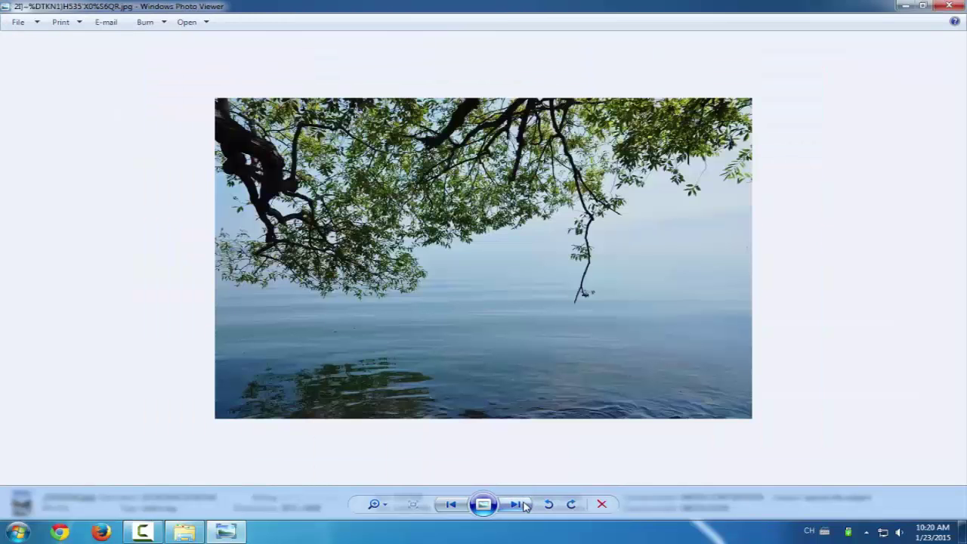
{"action": "left_click", "coordinate": [525, 506]}
{"action": "left_click", "coordinate": [525, 505]}
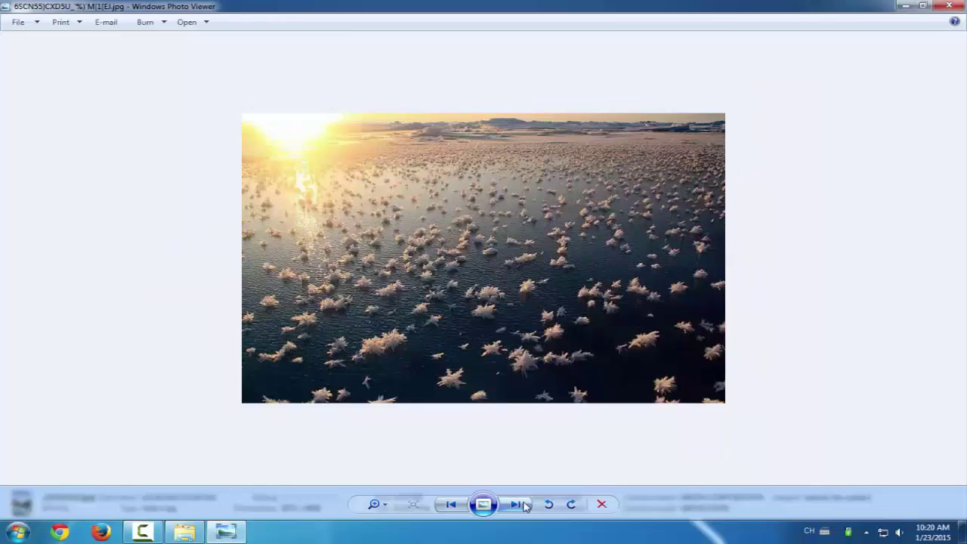
{"action": "left_click", "coordinate": [525, 505]}
{"action": "left_click", "coordinate": [524, 506]}
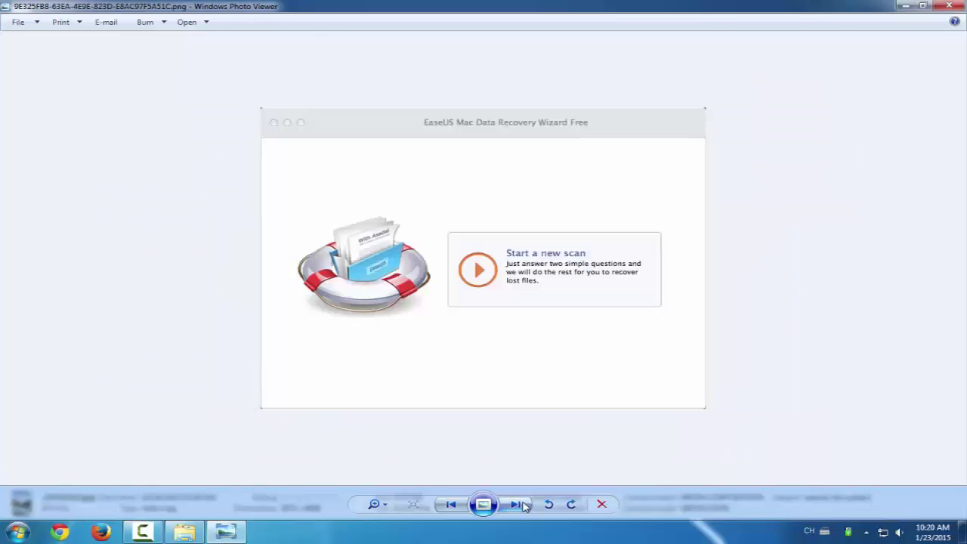
{"action": "left_click", "coordinate": [525, 506]}
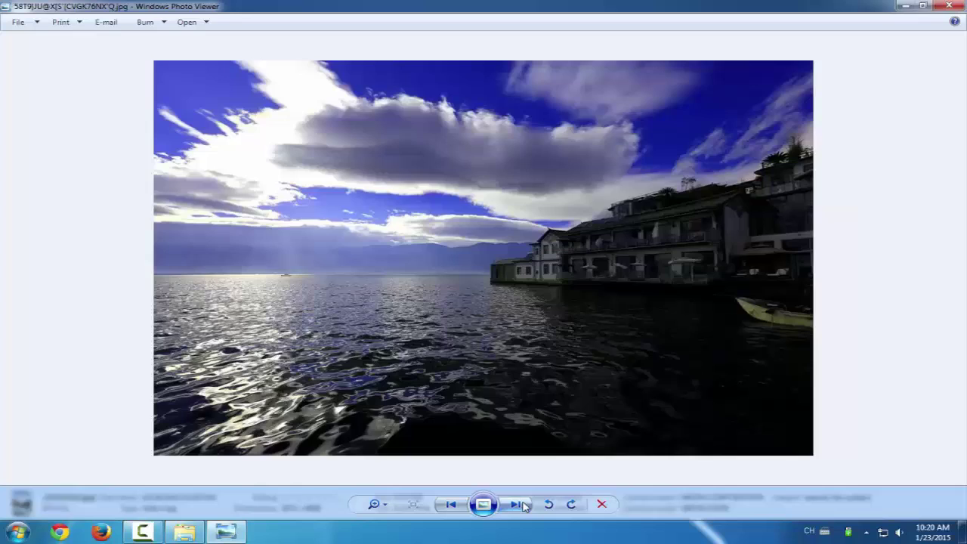
{"action": "left_click", "coordinate": [525, 506]}
{"action": "left_click", "coordinate": [524, 505]}
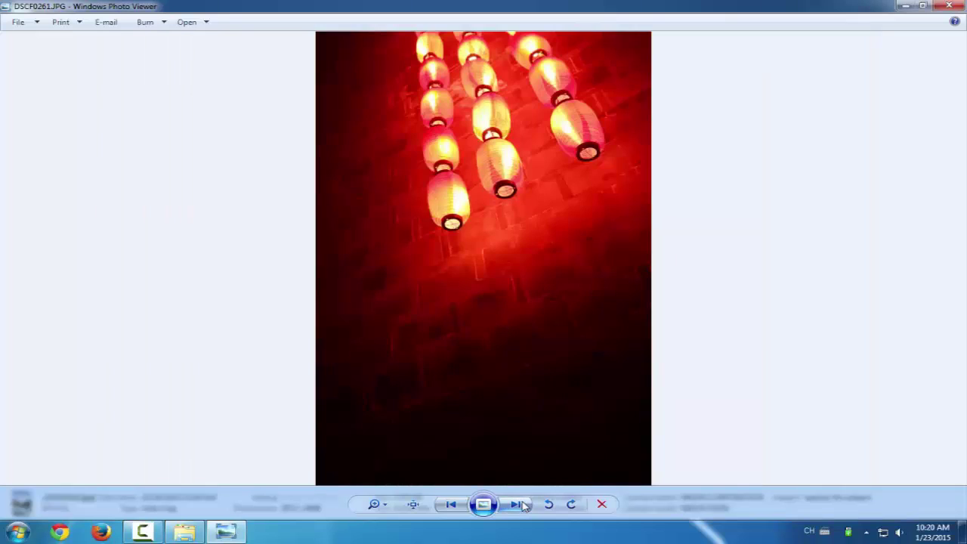
{"action": "left_click", "coordinate": [524, 505]}
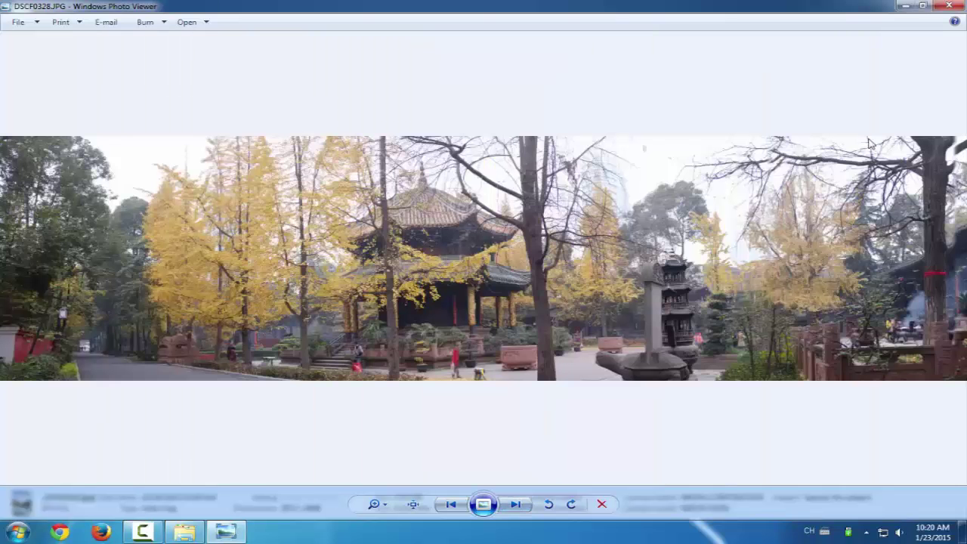
{"action": "left_click", "coordinate": [954, 6]}
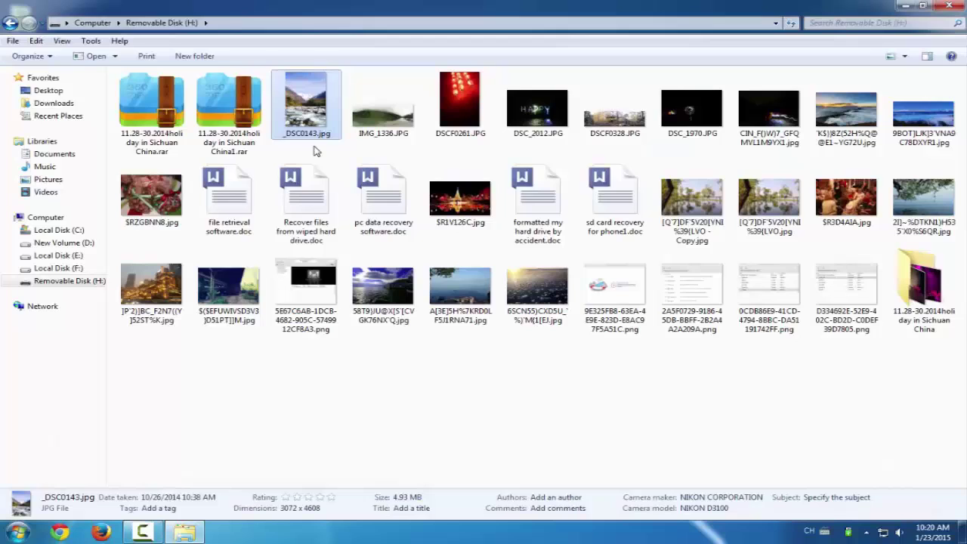
Permanently delete the eight top-row photos on H: with Shift+Delete, then close the folder window.
{"action": "left_click_drag", "start_coordinate": [310, 151], "coordinate": [880, 123]}
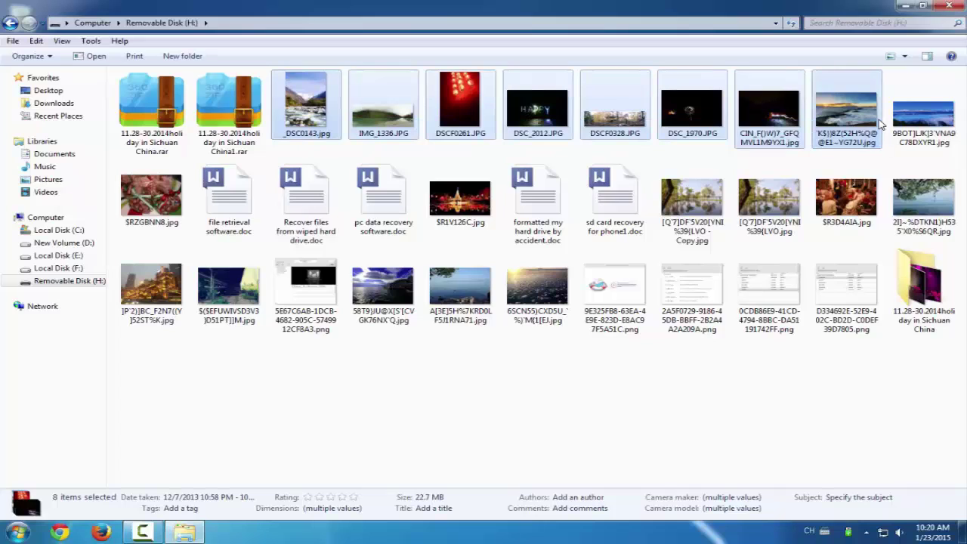
{"action": "key", "text": "Delete"}
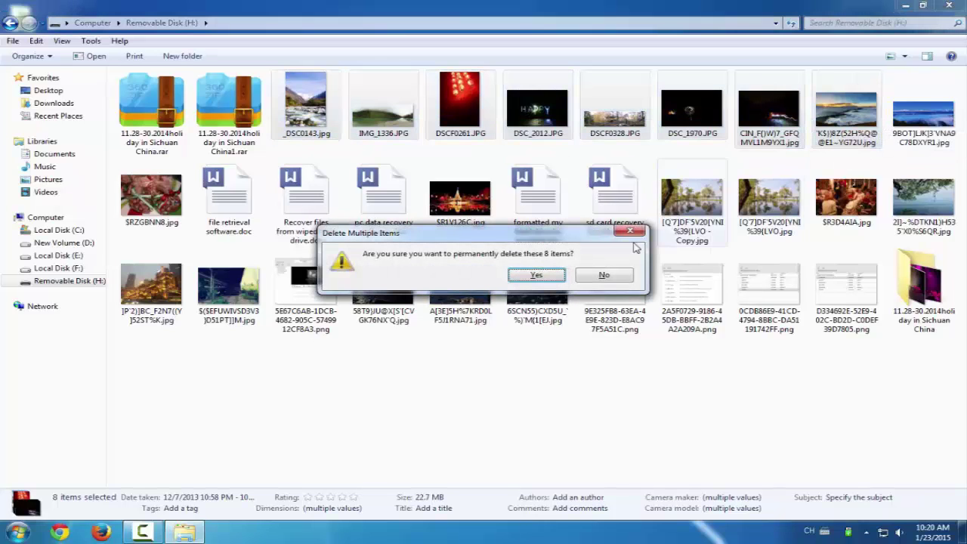
{"action": "key", "text": "Return"}
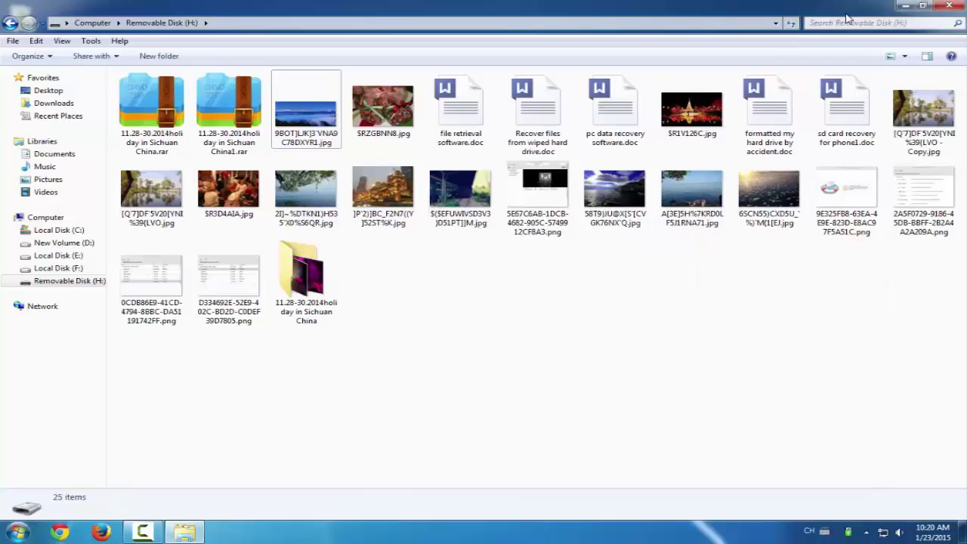
{"action": "left_click", "coordinate": [949, 6]}
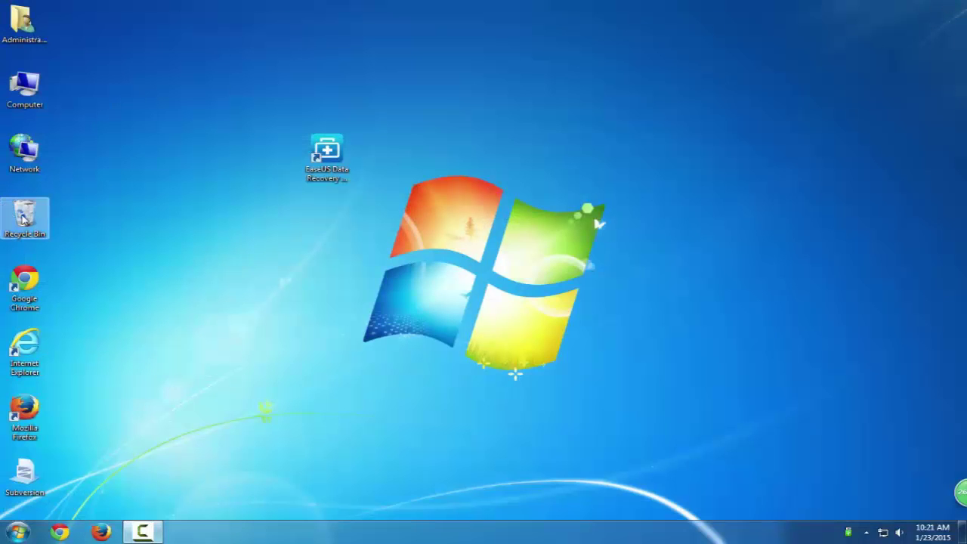
{"action": "double_click", "coordinate": [23, 218]}
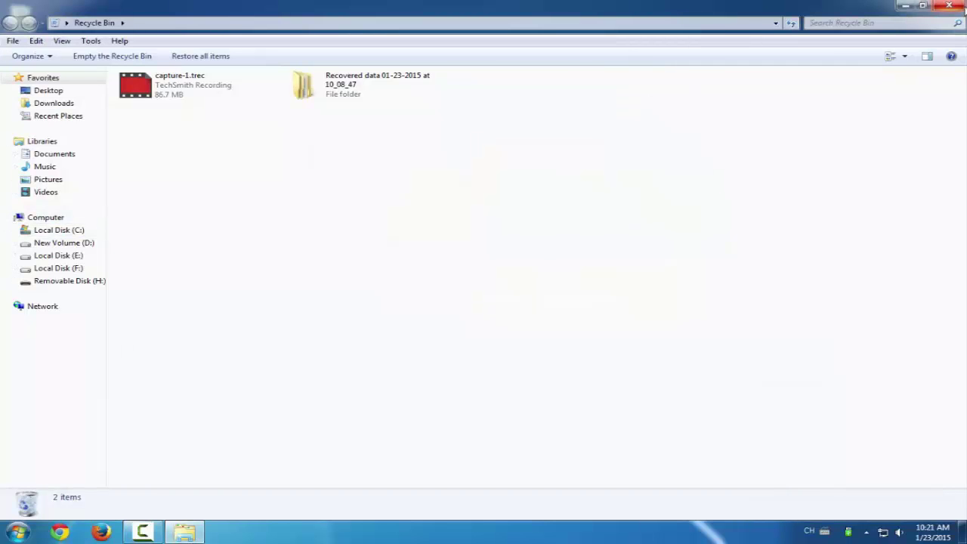
{"action": "left_click", "coordinate": [965, 9]}
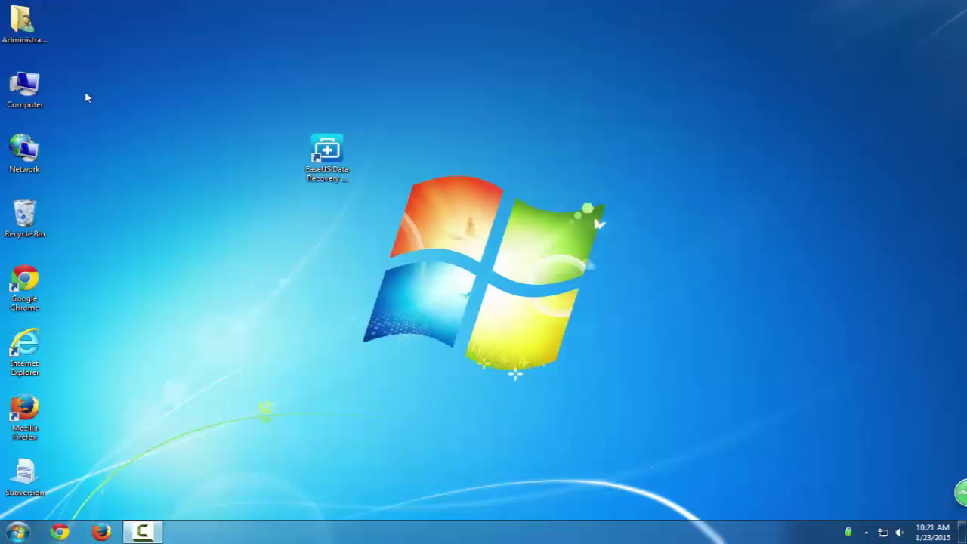
{"action": "double_click", "coordinate": [25, 87]}
{"action": "left_click", "coordinate": [224, 157]}
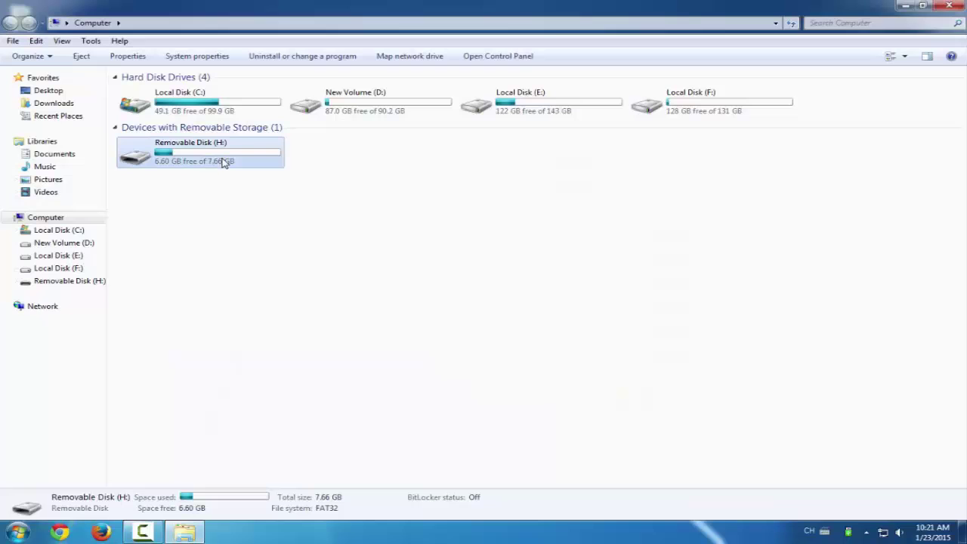
{"action": "left_click", "coordinate": [956, 6]}
{"action": "left_click", "coordinate": [319, 163]}
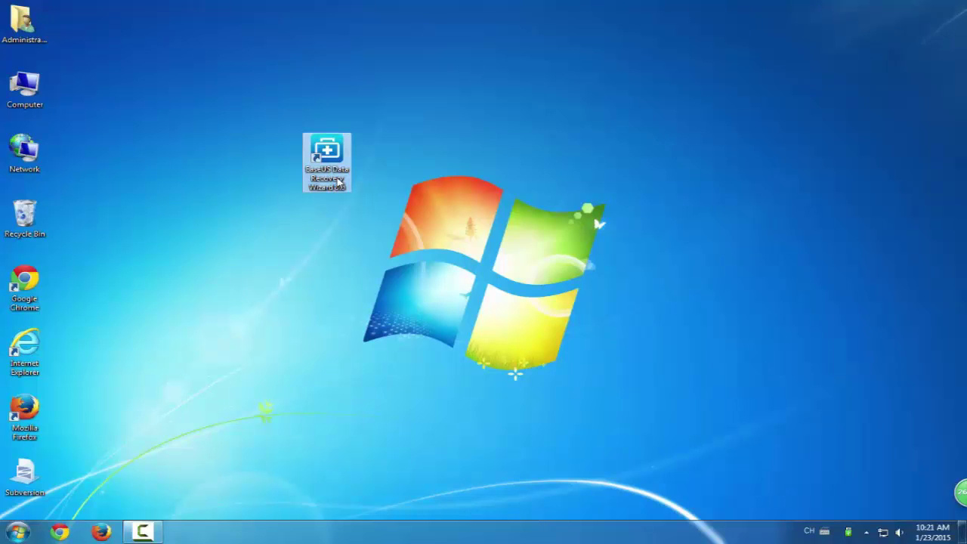
Launch EaseUS Data Recovery Wizard and check All File Types so all six categories are included.
{"action": "double_click", "coordinate": [338, 181]}
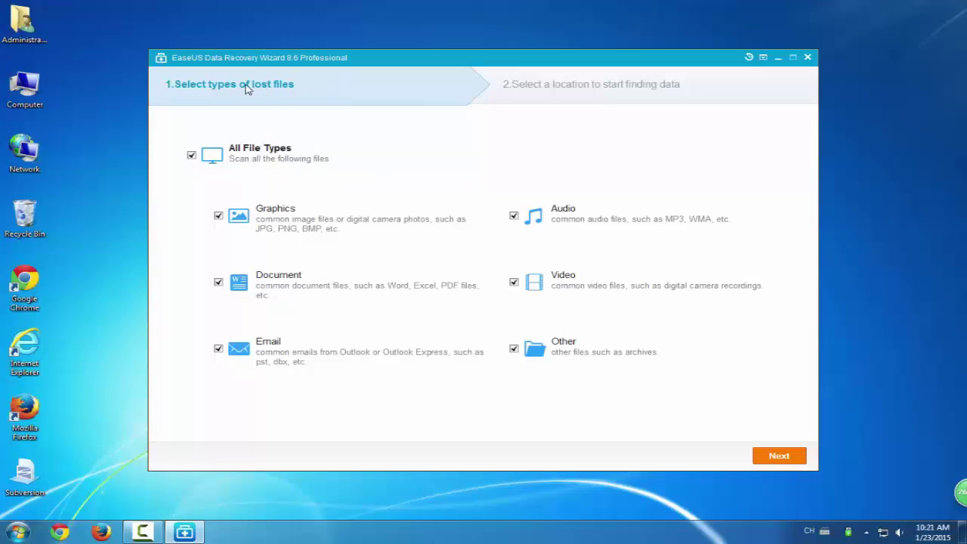
{"action": "left_click", "coordinate": [192, 157]}
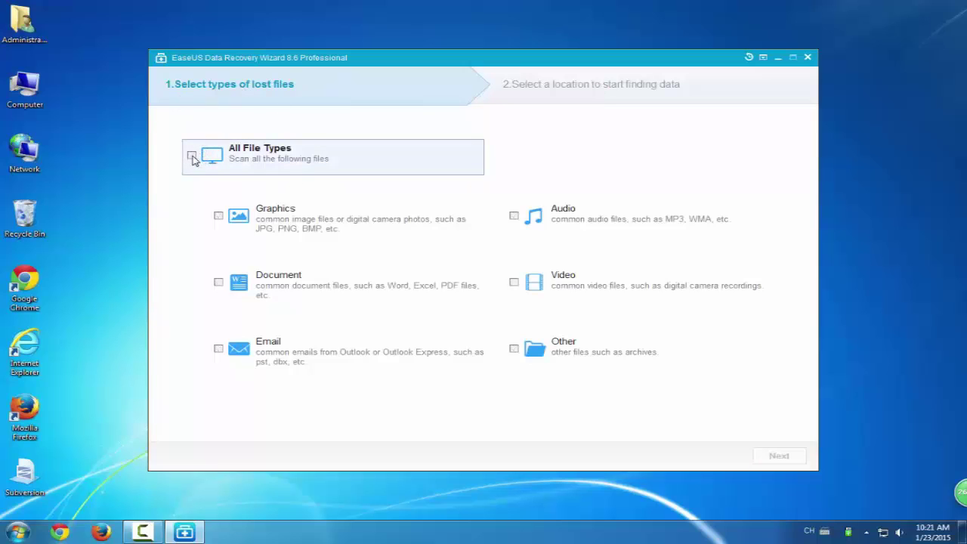
{"action": "left_click", "coordinate": [217, 217]}
{"action": "left_click", "coordinate": [219, 282]}
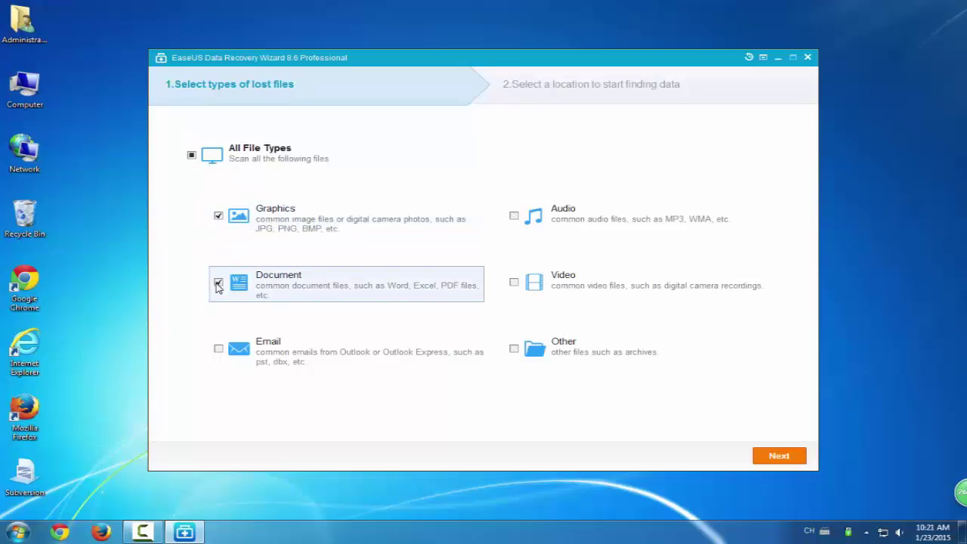
{"action": "left_click", "coordinate": [219, 351]}
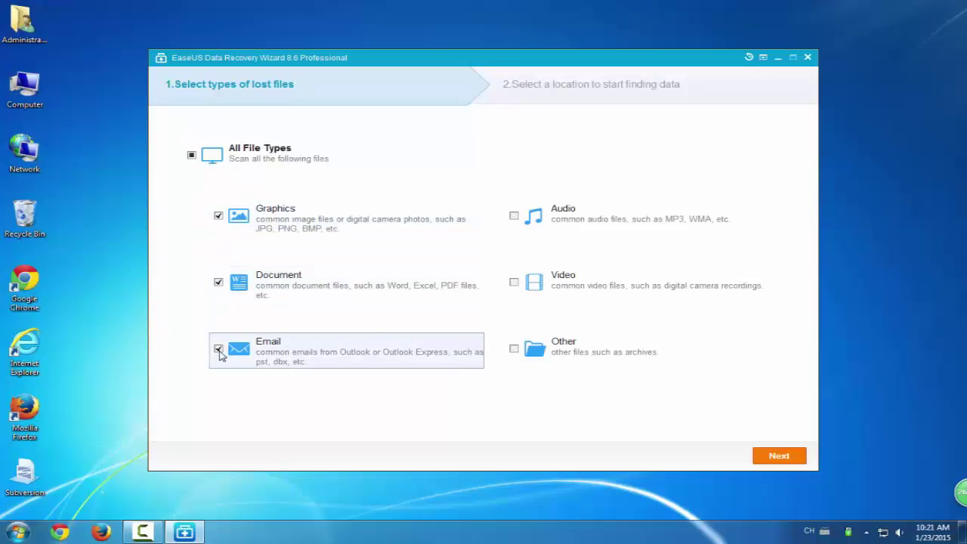
{"action": "left_click", "coordinate": [514, 216]}
{"action": "left_click", "coordinate": [513, 283]}
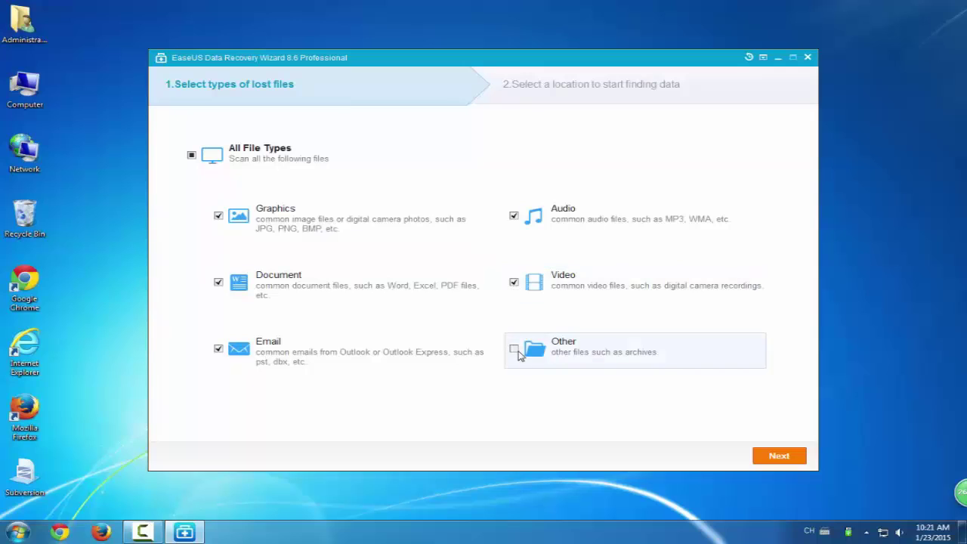
{"action": "left_click", "coordinate": [514, 350]}
{"action": "left_click", "coordinate": [191, 157]}
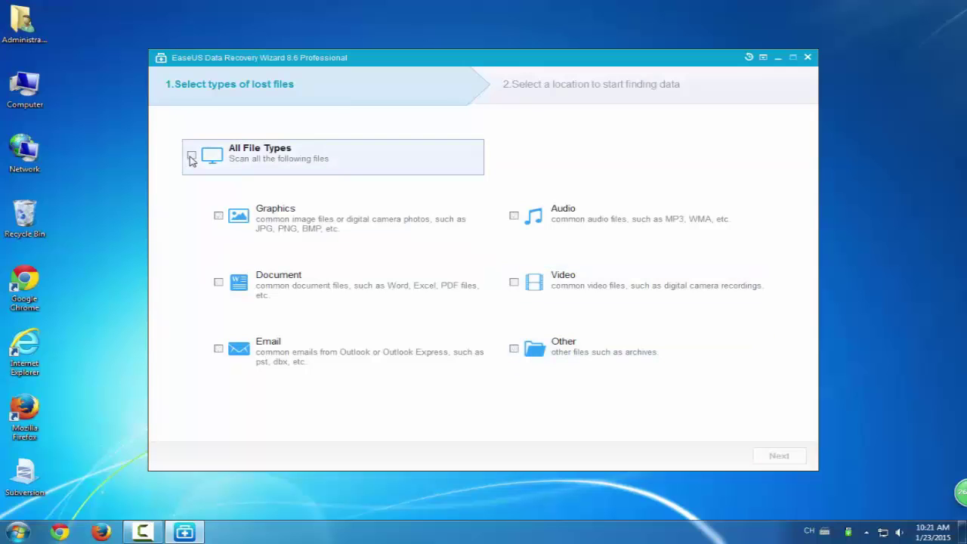
{"action": "left_click", "coordinate": [191, 157]}
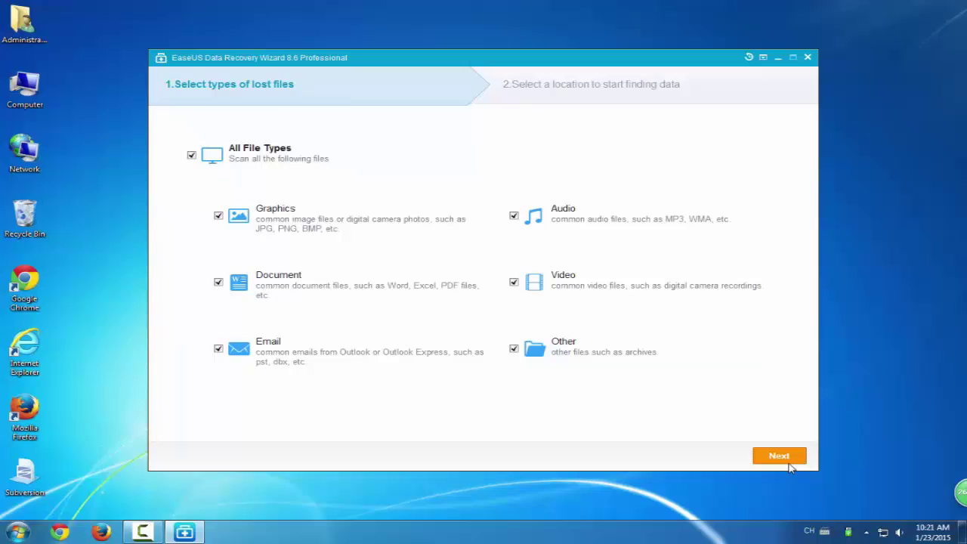
Scan Local Disk (H:), dismiss the notice showing 44 files found, and enlarge #SCF0328.JPG's preview.
{"action": "left_click", "coordinate": [779, 456]}
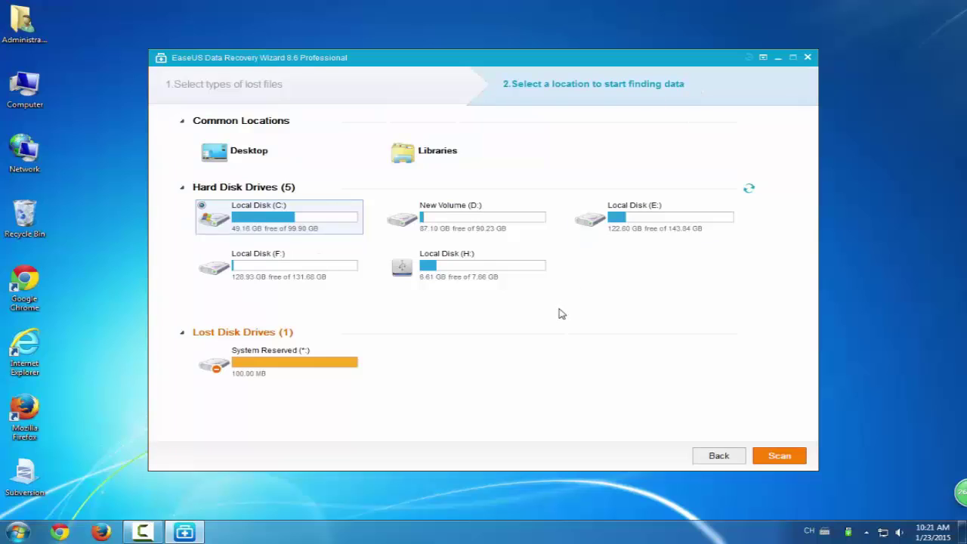
{"action": "left_click", "coordinate": [468, 224]}
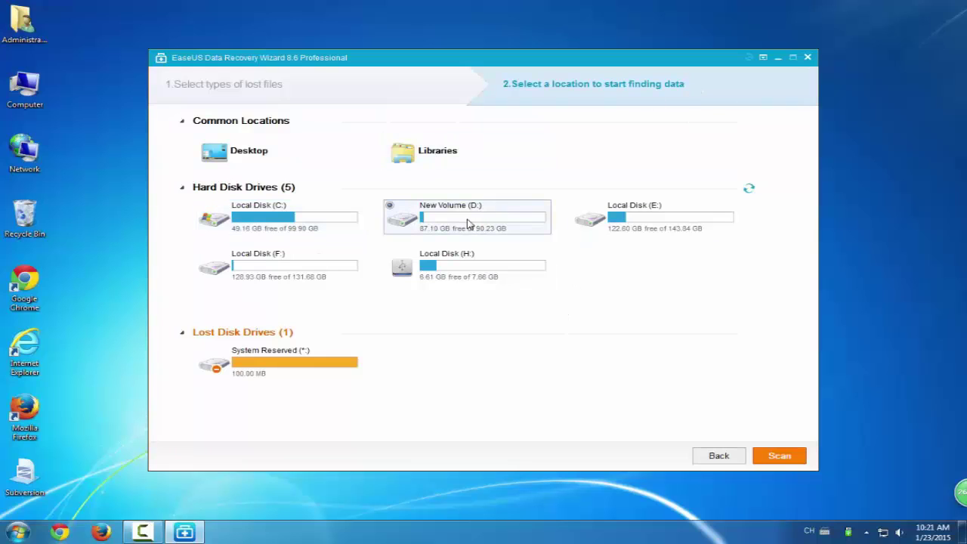
{"action": "left_click", "coordinate": [462, 270]}
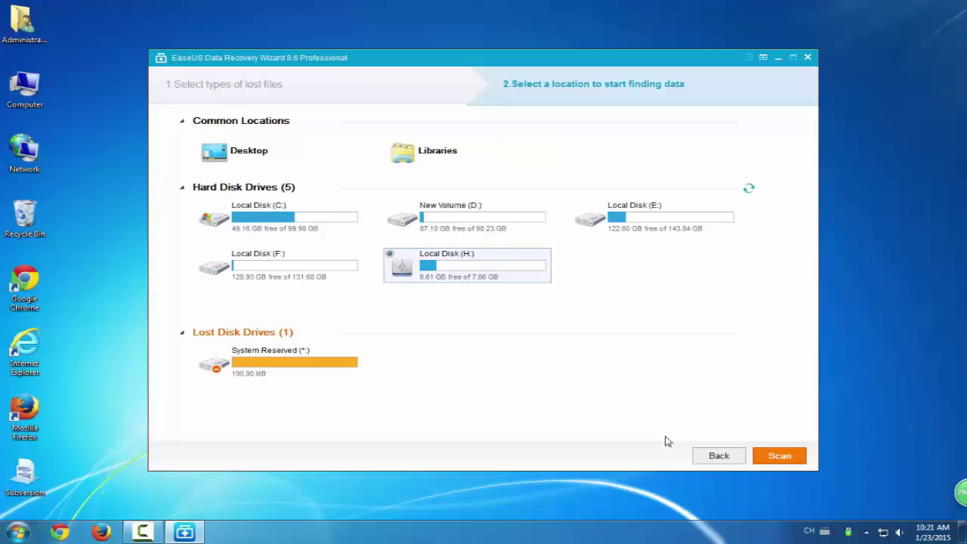
{"action": "left_click", "coordinate": [780, 456]}
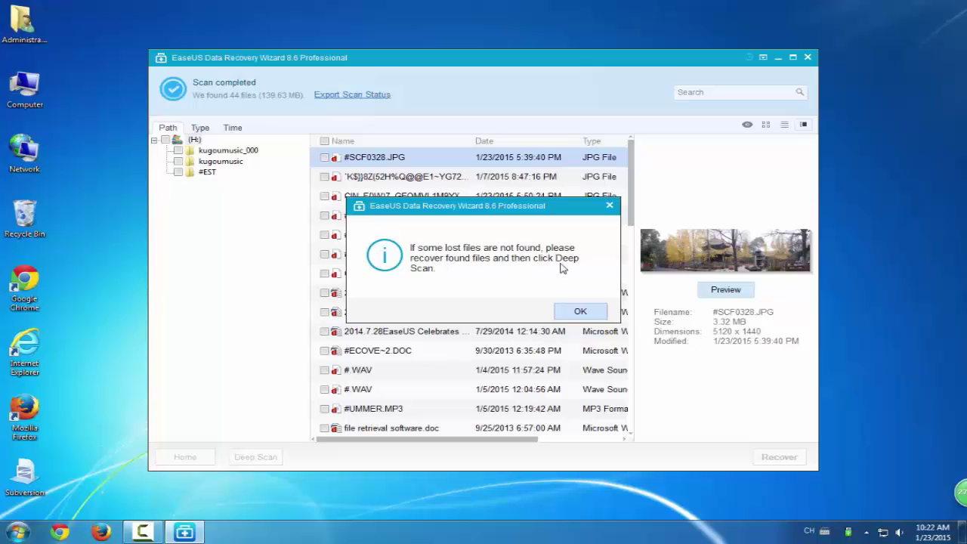
{"action": "left_click", "coordinate": [583, 314]}
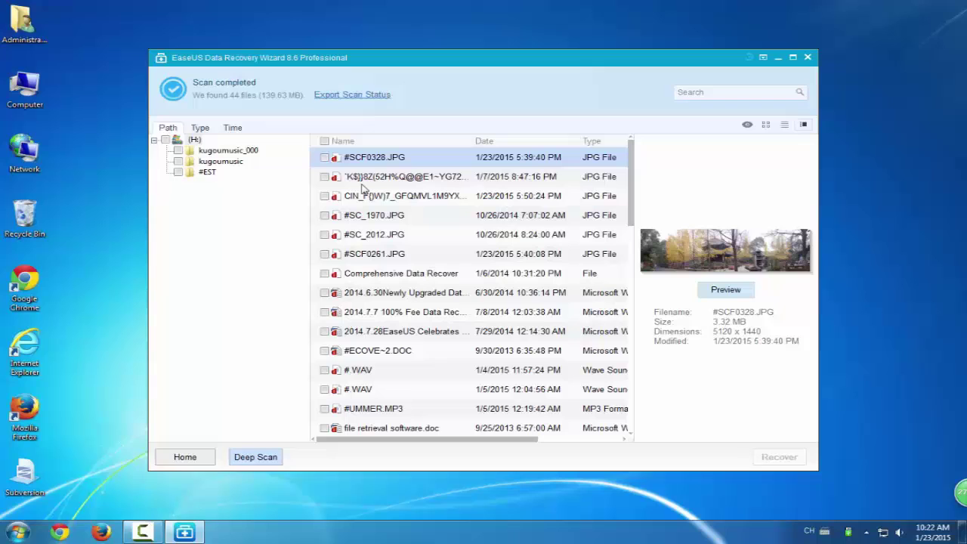
{"action": "double_click", "coordinate": [382, 157]}
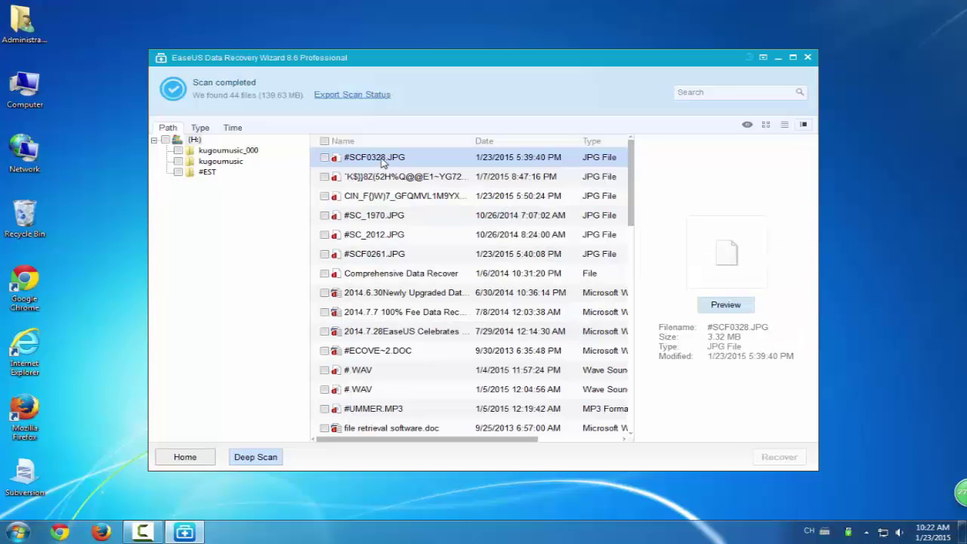
Preview the first photos and tick #SCF0328.JPG, the third-row night photo and #SC_2012.JPG for recovery.
{"action": "left_click", "coordinate": [696, 127]}
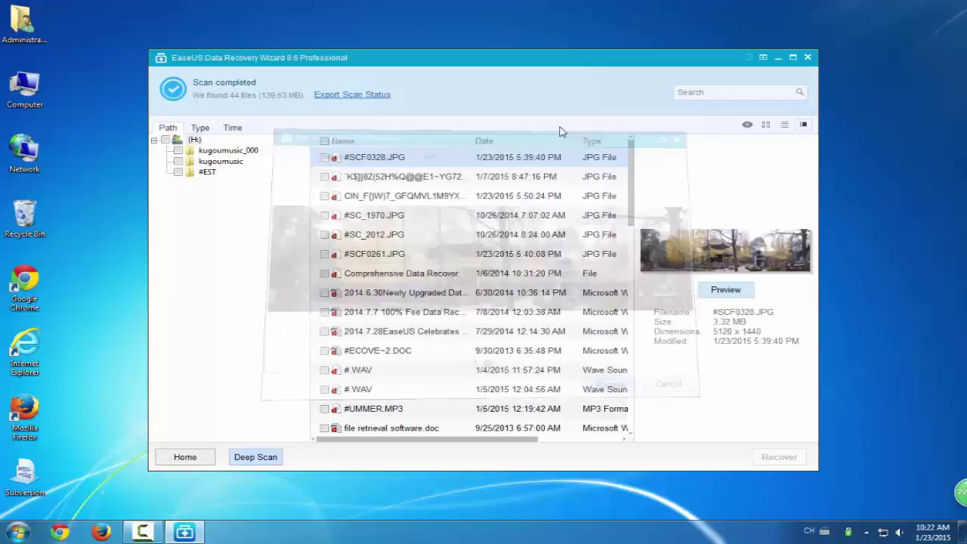
{"action": "left_click", "coordinate": [324, 157]}
{"action": "left_click", "coordinate": [392, 180]}
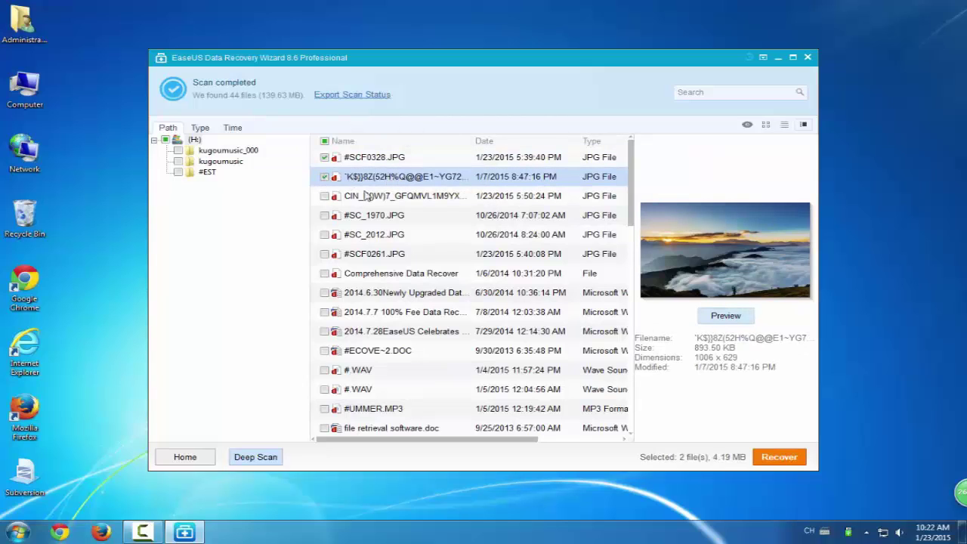
{"action": "left_click", "coordinate": [367, 196]}
{"action": "left_click", "coordinate": [324, 197]}
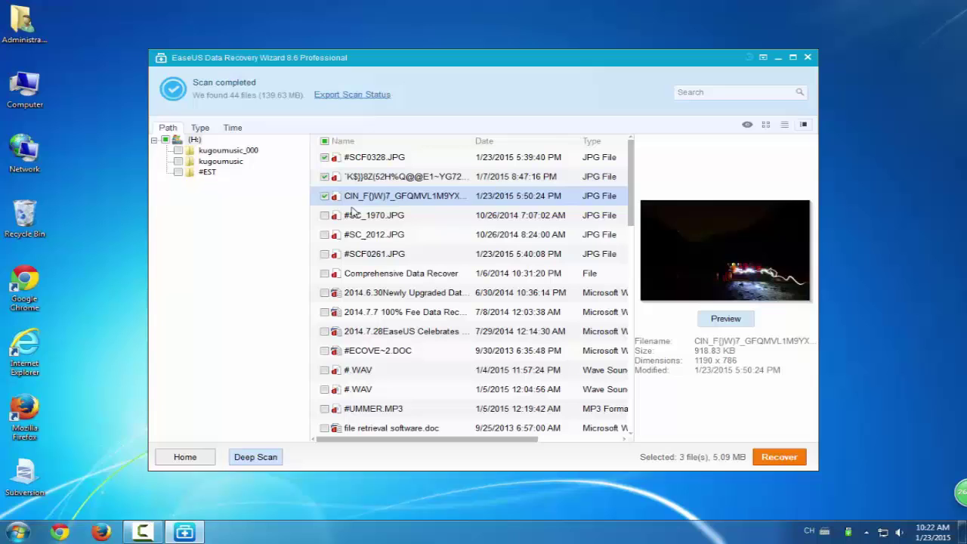
{"action": "left_click", "coordinate": [367, 217]}
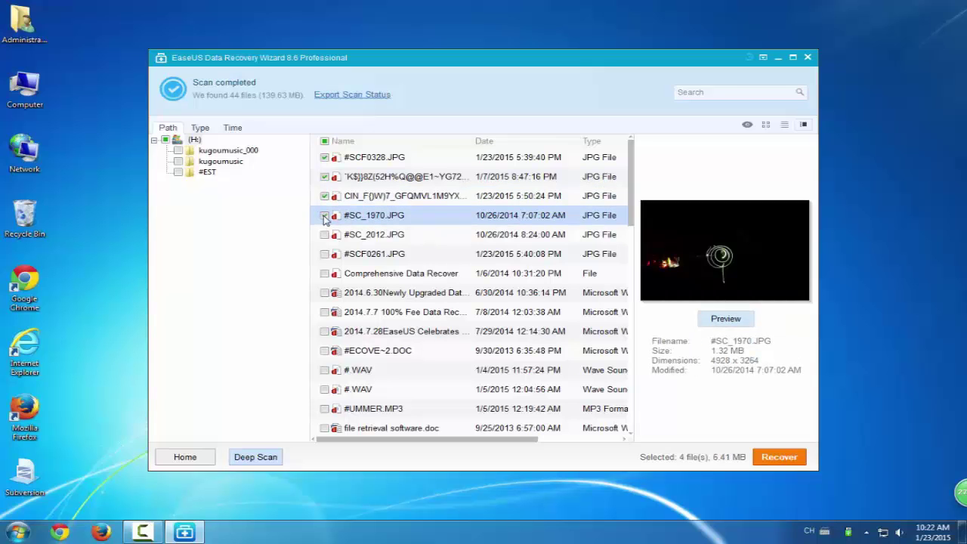
{"action": "double_click", "coordinate": [398, 217]}
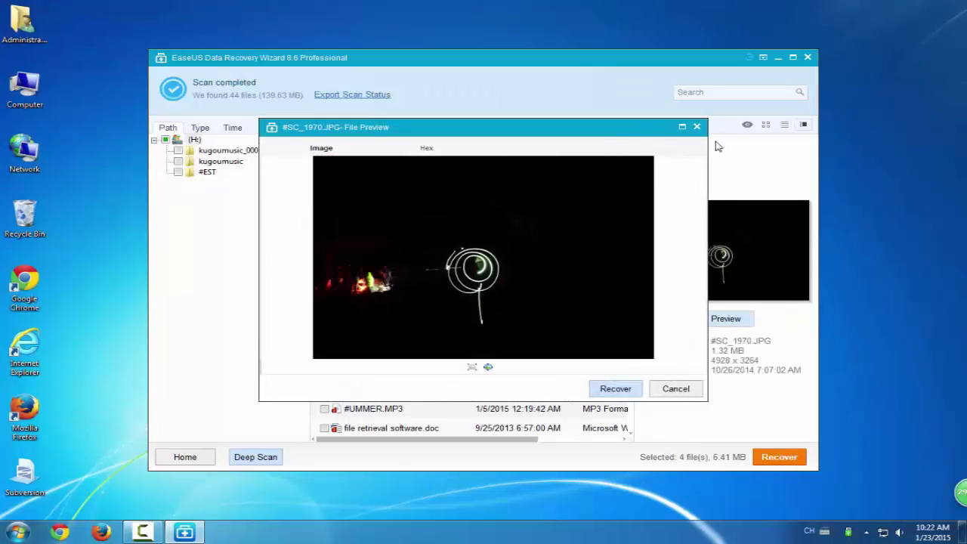
{"action": "left_click", "coordinate": [697, 127]}
{"action": "left_click", "coordinate": [379, 237]}
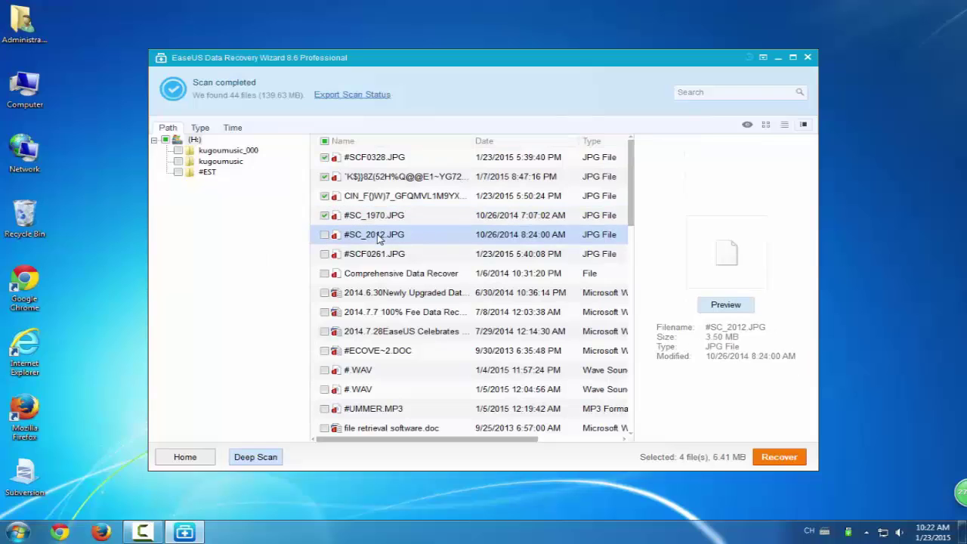
{"action": "left_click", "coordinate": [328, 236]}
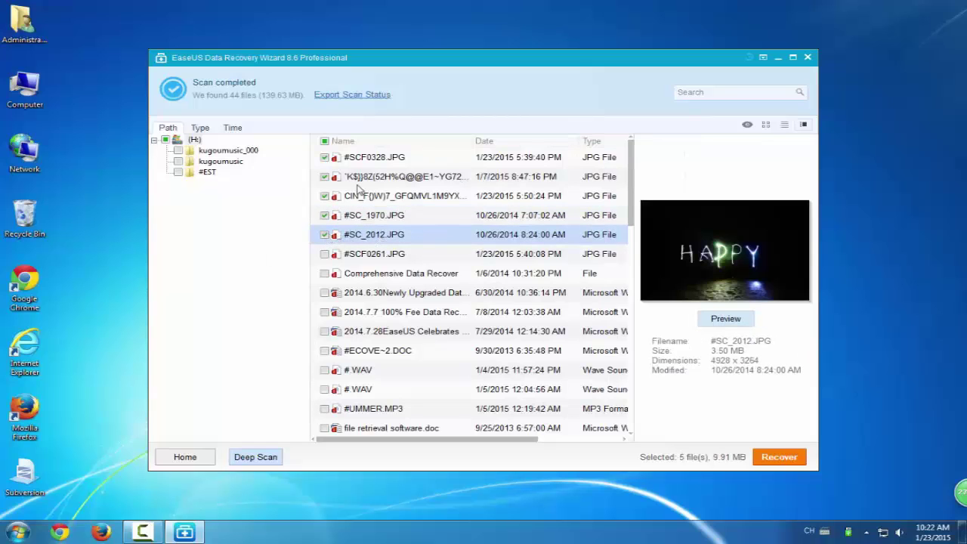
Re-preview the marked photos and tick the lanterns photo #SCF0261.JPG, reaching six files, 13.57 MB.
{"action": "left_click", "coordinate": [379, 158]}
{"action": "left_click", "coordinate": [385, 177]}
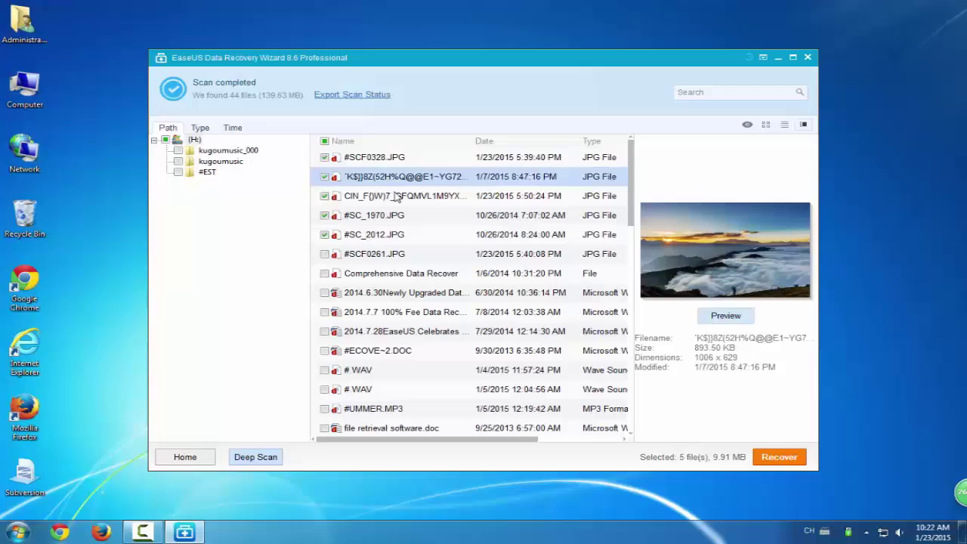
{"action": "left_click", "coordinate": [391, 196]}
{"action": "left_click", "coordinate": [386, 216]}
{"action": "left_click", "coordinate": [387, 236]}
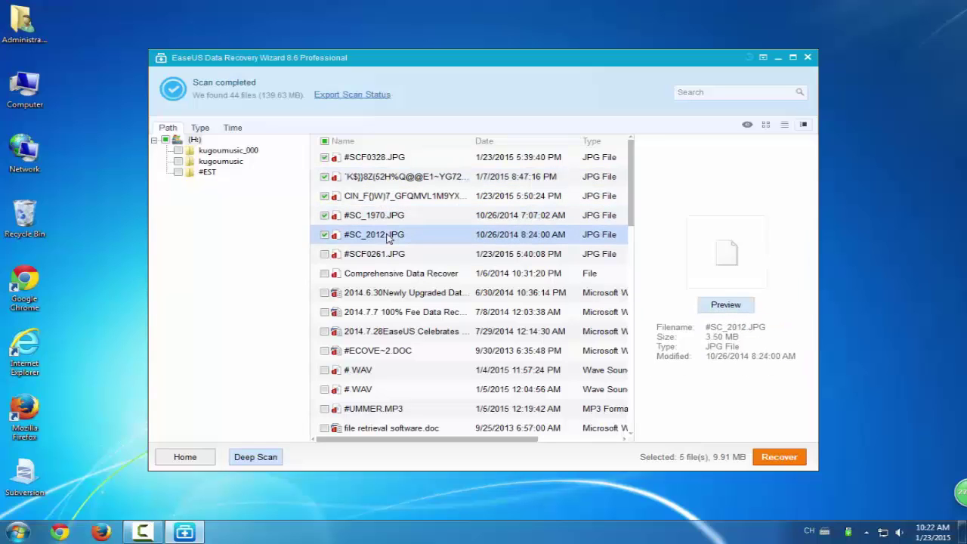
{"action": "left_click", "coordinate": [385, 256]}
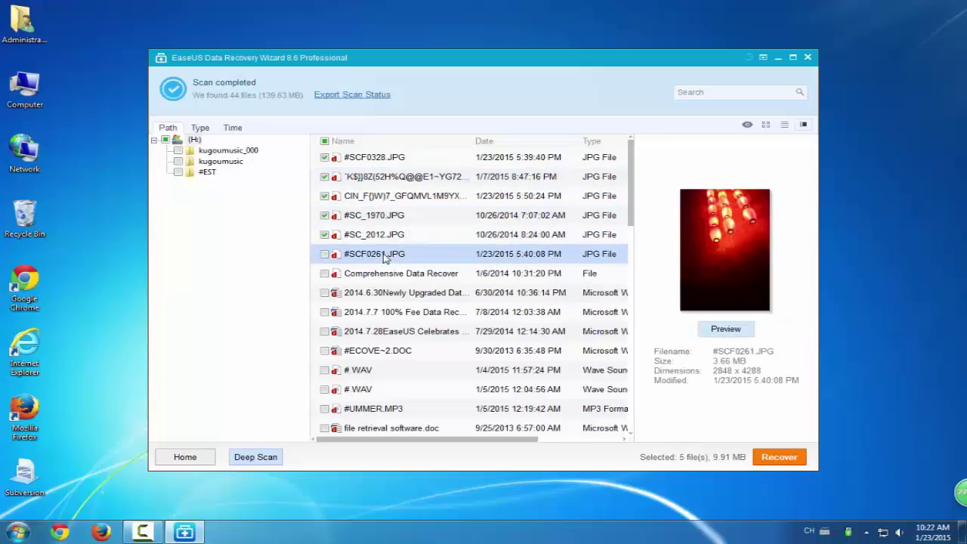
{"action": "left_click", "coordinate": [325, 255]}
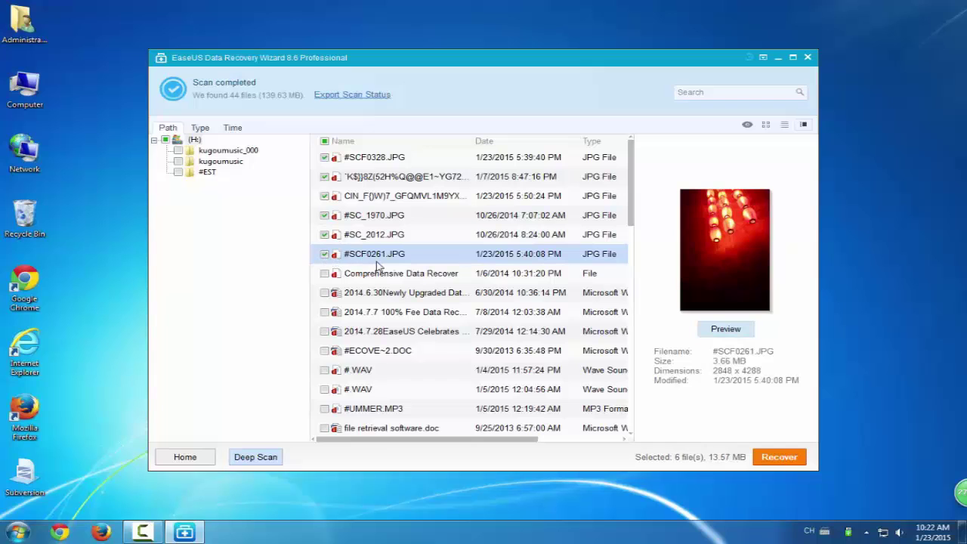
Preview the sunrise cloud photo enlarged and tick it for recovery.
{"action": "left_click", "coordinate": [386, 274]}
{"action": "scroll", "coordinate": [389, 272], "scroll_direction": "down", "scroll_amount": 10}
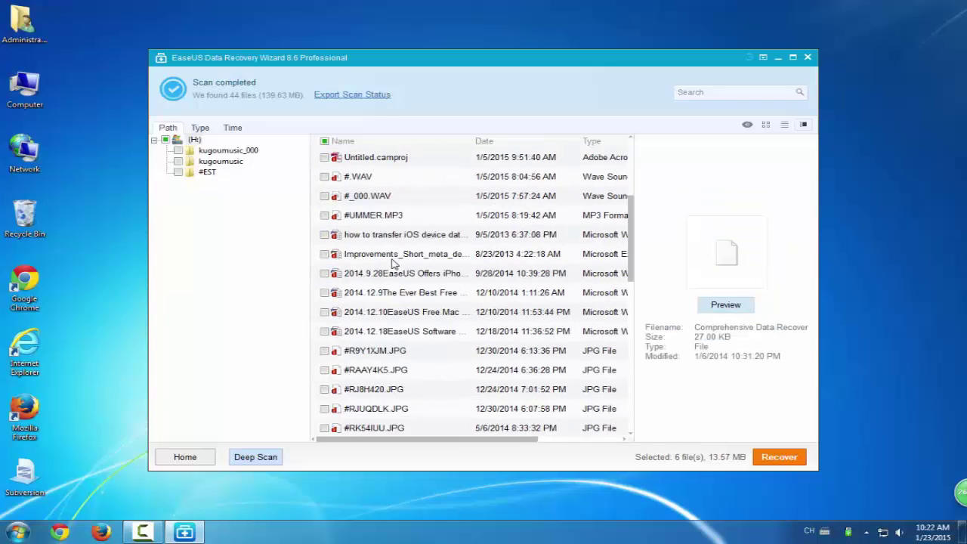
{"action": "left_click", "coordinate": [394, 237]}
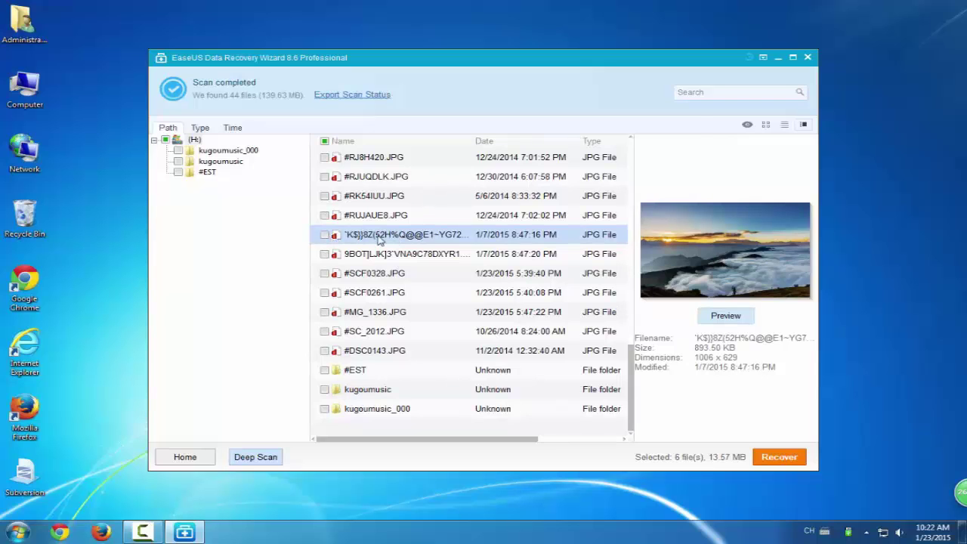
{"action": "double_click", "coordinate": [380, 239]}
{"action": "left_click", "coordinate": [671, 388]}
{"action": "left_click", "coordinate": [325, 235]}
Tick the snowy-peaks photo and #MG_1336.JPG, bringing the selection to nine files, 19.41 MB.
{"action": "left_click", "coordinate": [380, 257]}
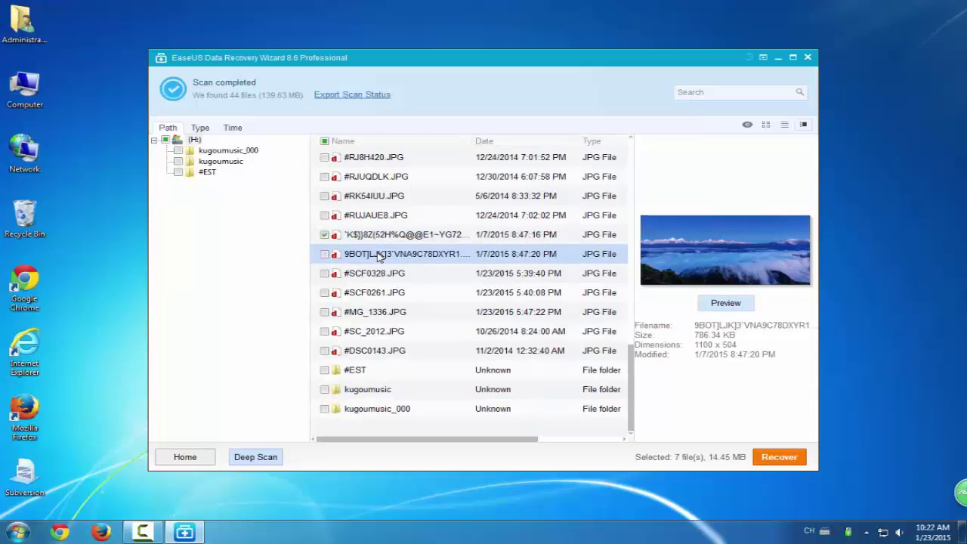
{"action": "double_click", "coordinate": [357, 258]}
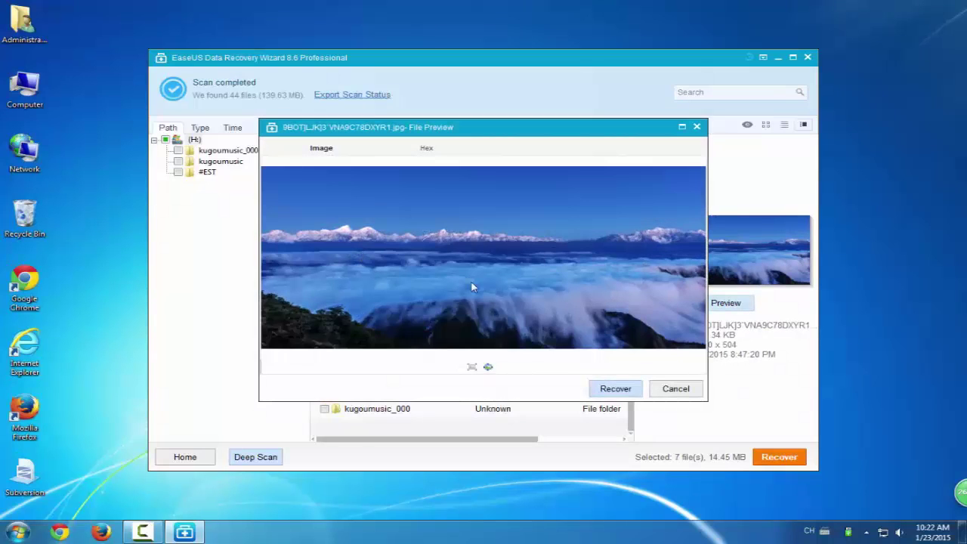
{"action": "left_click", "coordinate": [674, 388]}
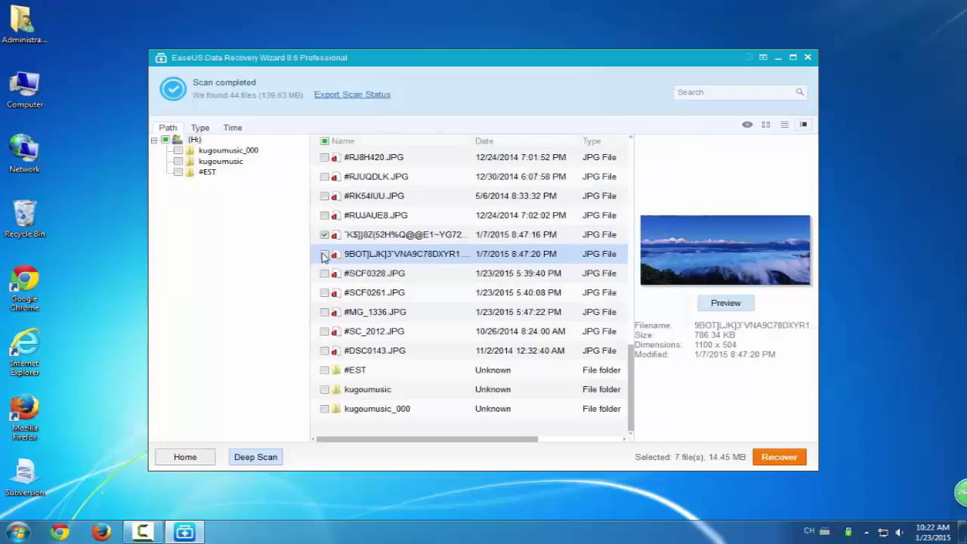
{"action": "left_click", "coordinate": [325, 255]}
{"action": "left_click", "coordinate": [386, 278]}
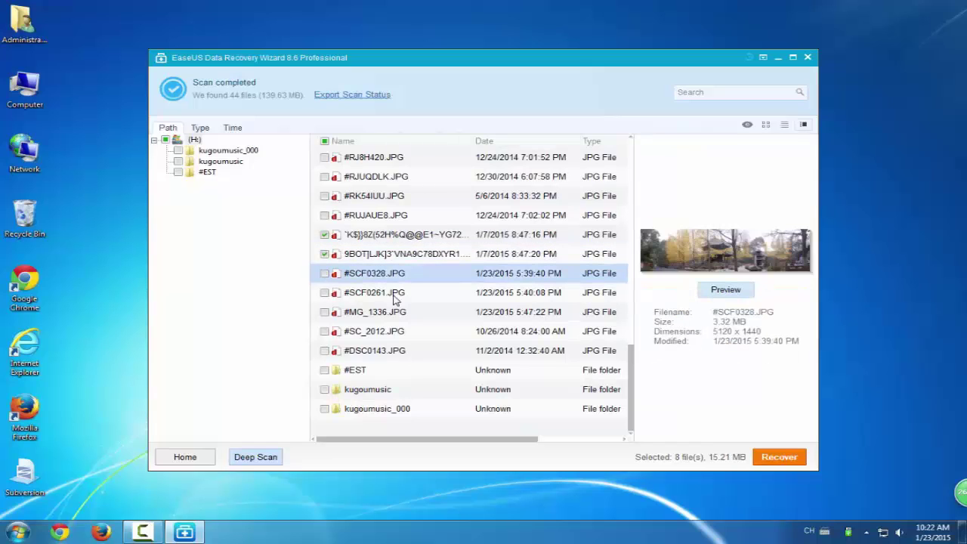
{"action": "left_click", "coordinate": [394, 297]}
{"action": "left_click", "coordinate": [394, 317]}
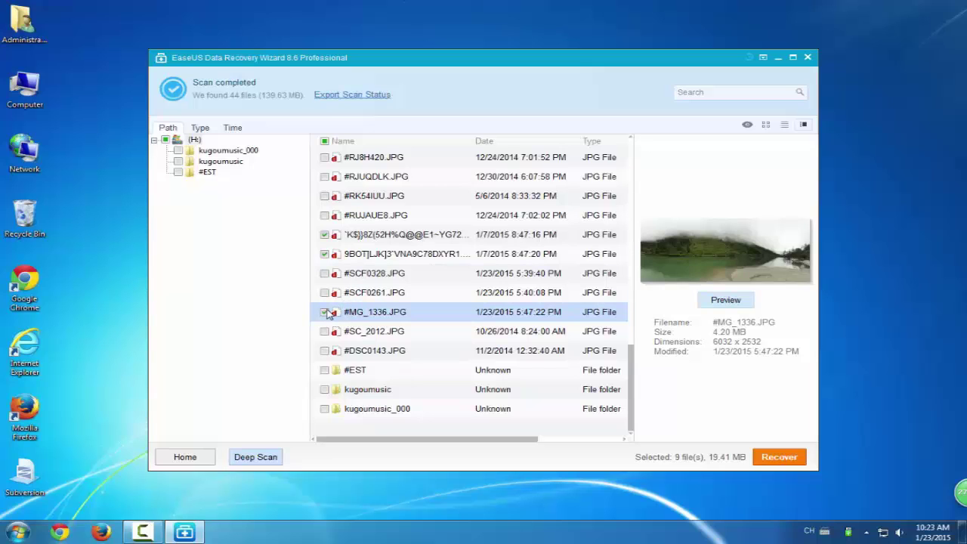
Recover the nine selected photos, choosing the Desktop as the save location.
{"action": "left_click", "coordinate": [778, 458]}
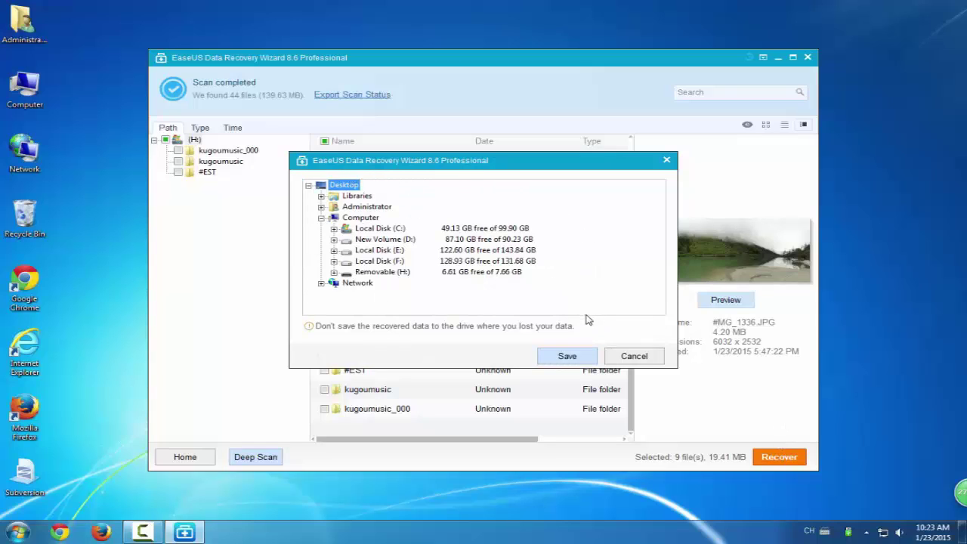
{"action": "left_click", "coordinate": [398, 230]}
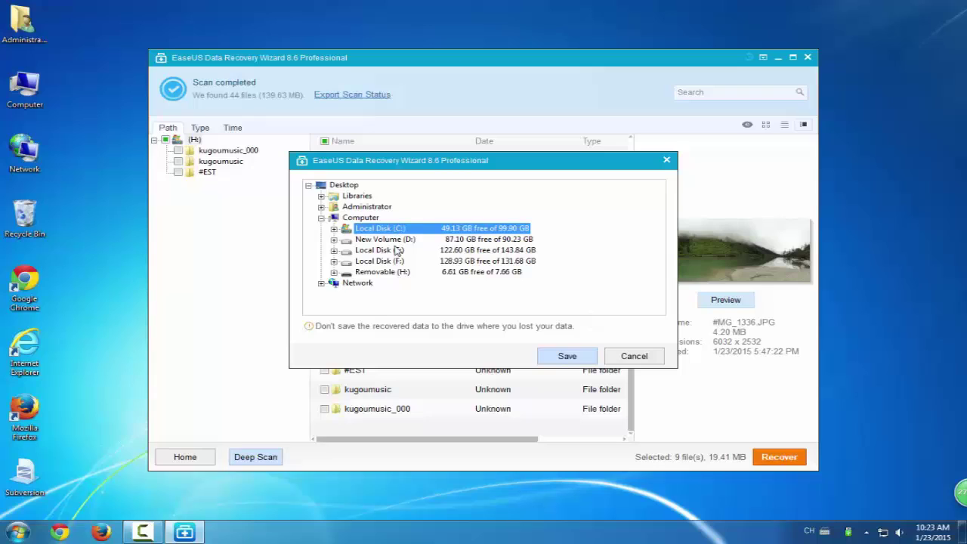
{"action": "left_click", "coordinate": [398, 250]}
{"action": "left_click", "coordinate": [401, 264]}
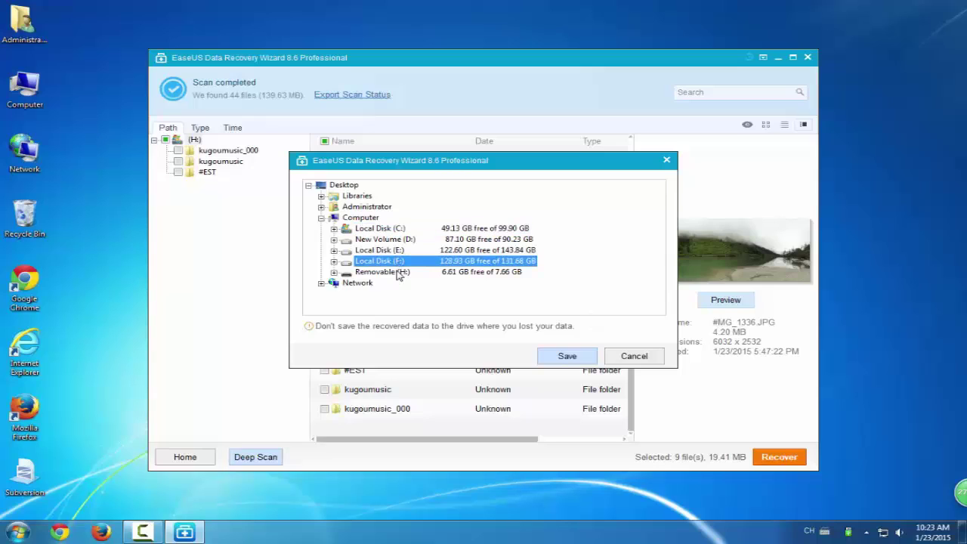
{"action": "left_click", "coordinate": [399, 273]}
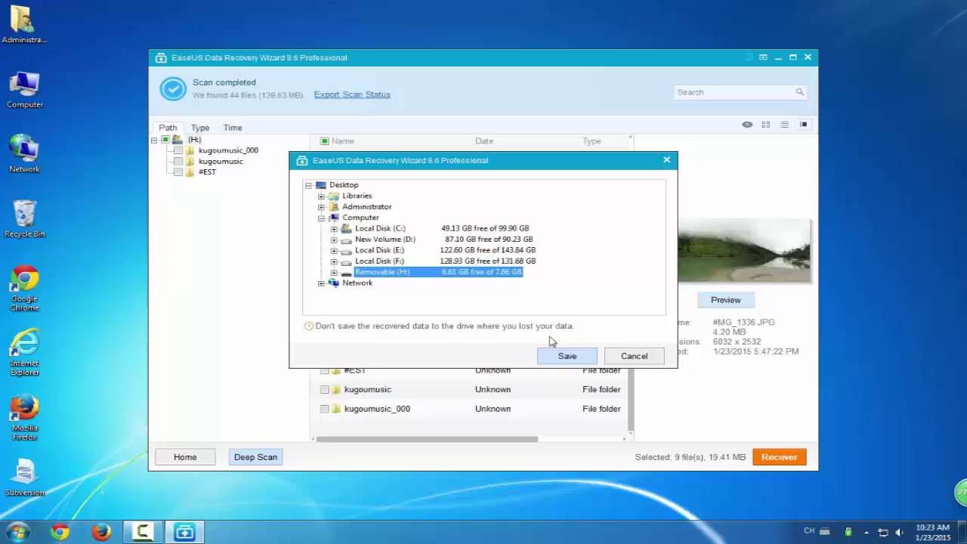
{"action": "left_click", "coordinate": [358, 187]}
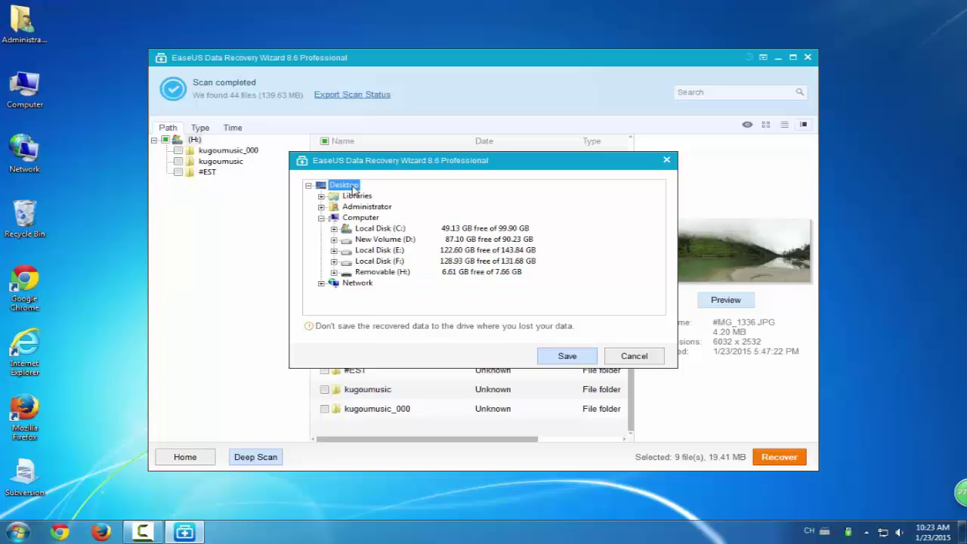
{"action": "left_click", "coordinate": [572, 356]}
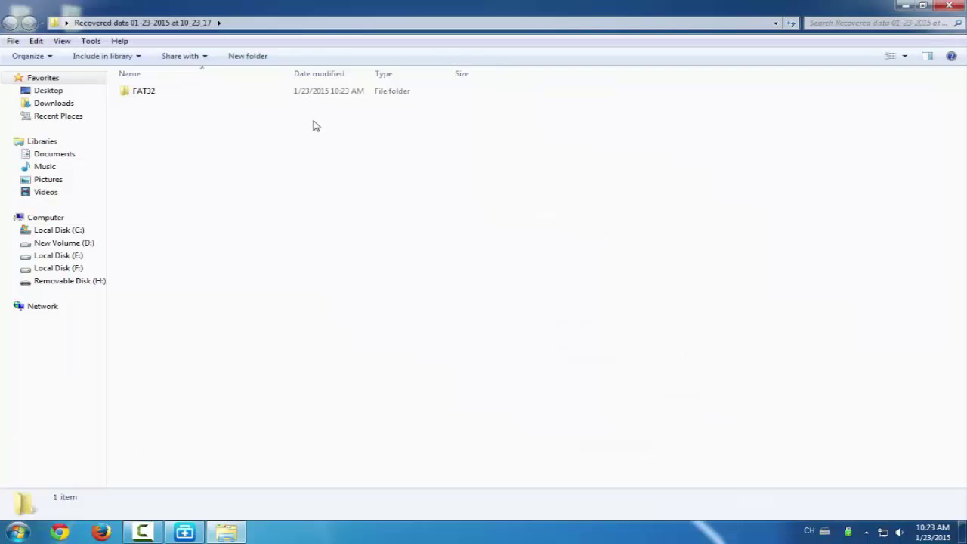
In the recovered FAT32 folder, open #MG_1336.JPG with Windows Photo Viewer.
{"action": "double_click", "coordinate": [302, 93]}
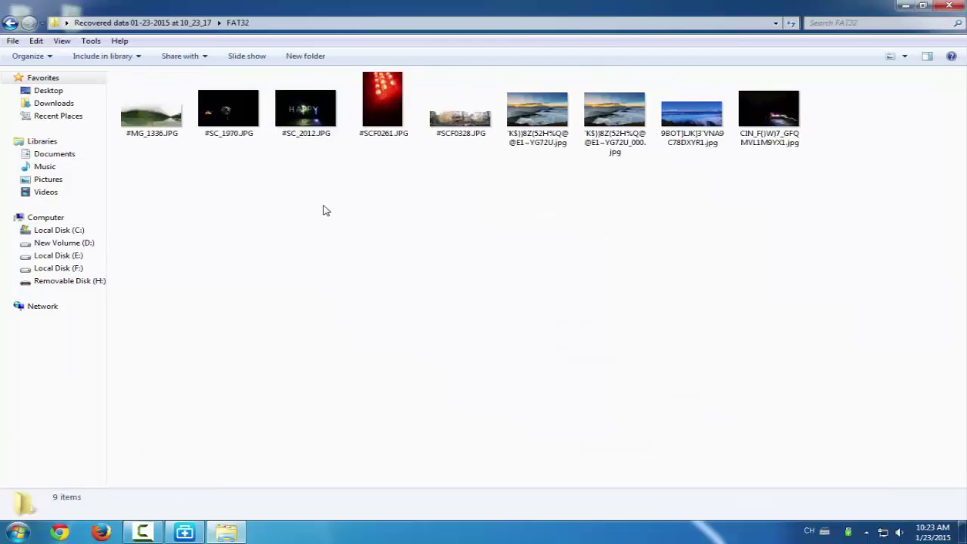
{"action": "double_click", "coordinate": [151, 113]}
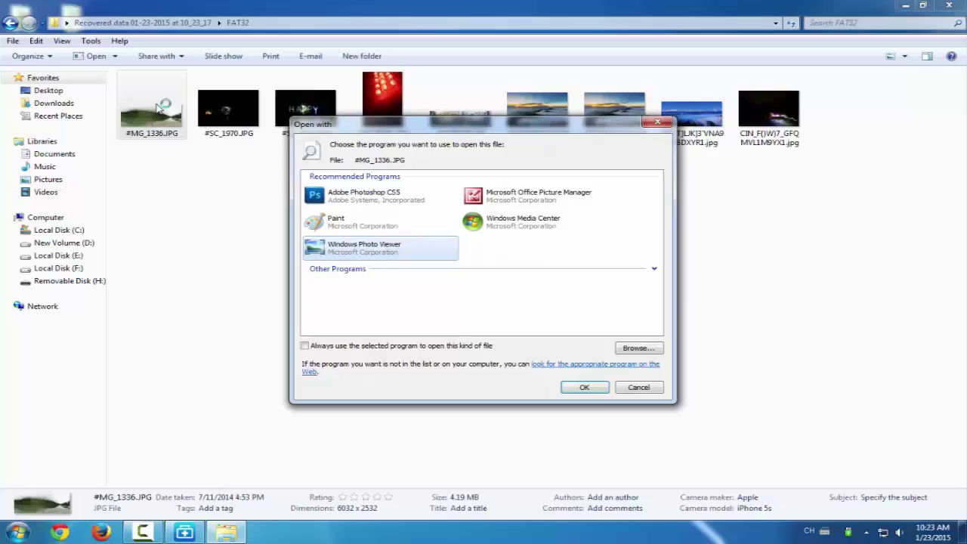
{"action": "left_click", "coordinate": [590, 390]}
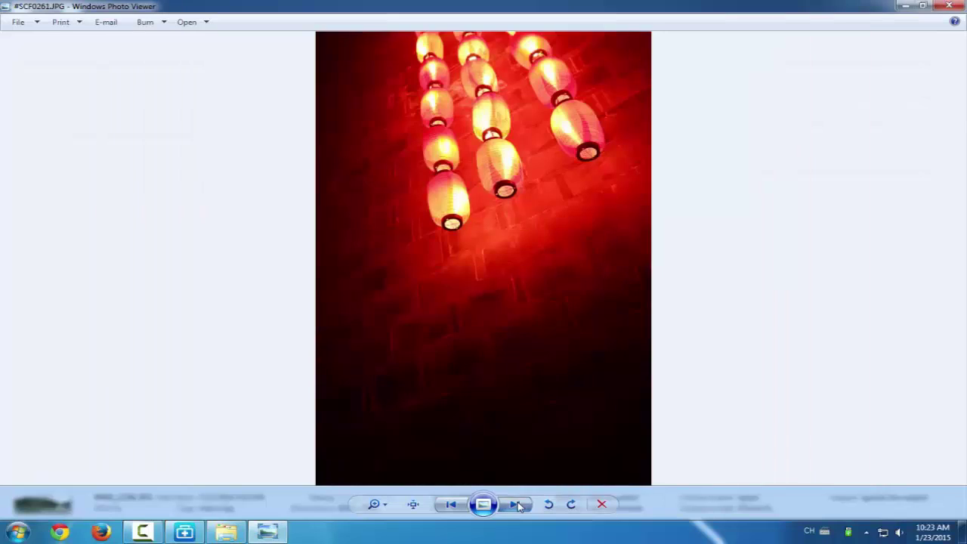
Page forward through four more of the recovered photos in Windows Photo Viewer.
{"action": "left_click", "coordinate": [517, 505]}
{"action": "left_click", "coordinate": [516, 505]}
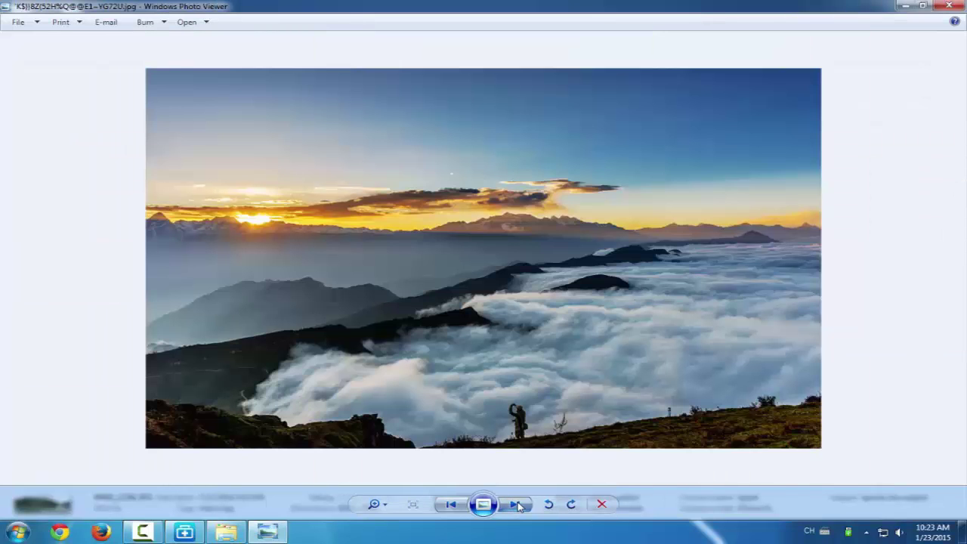
{"action": "left_click", "coordinate": [517, 505]}
{"action": "left_click", "coordinate": [517, 504]}
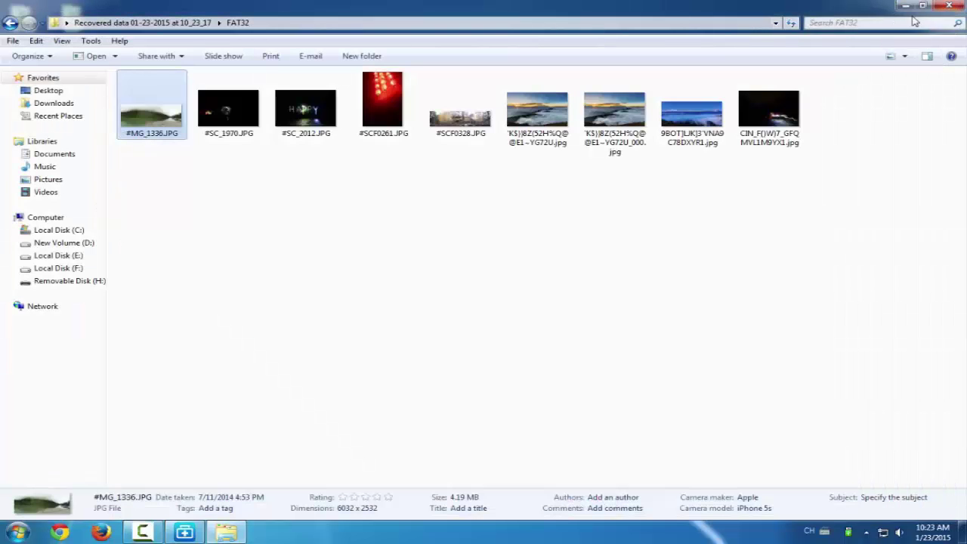
Select all nine recovered photos, close the folder, and reopen the save location from the completion dialog.
{"action": "left_click_drag", "start_coordinate": [833, 174], "coordinate": [166, 114]}
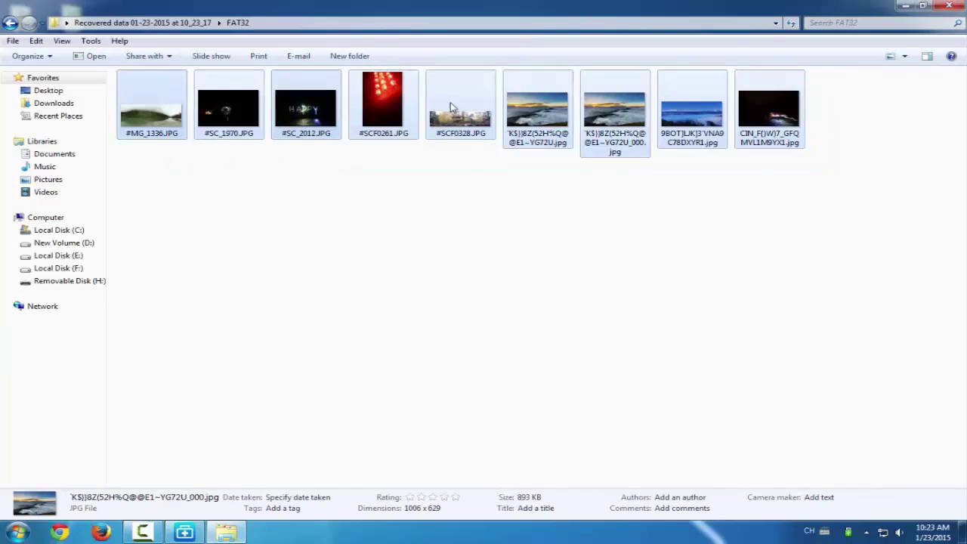
{"action": "left_click", "coordinate": [960, 8]}
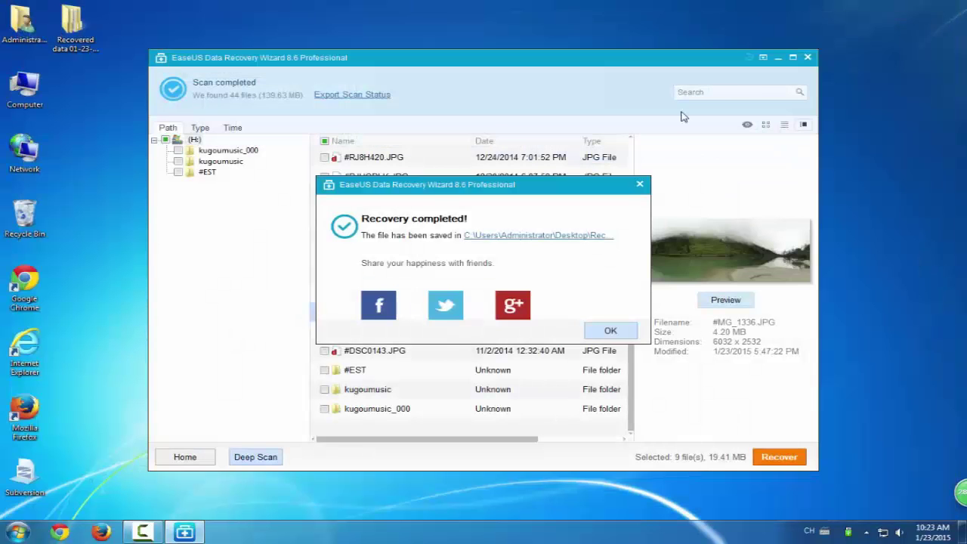
{"action": "left_click", "coordinate": [537, 238]}
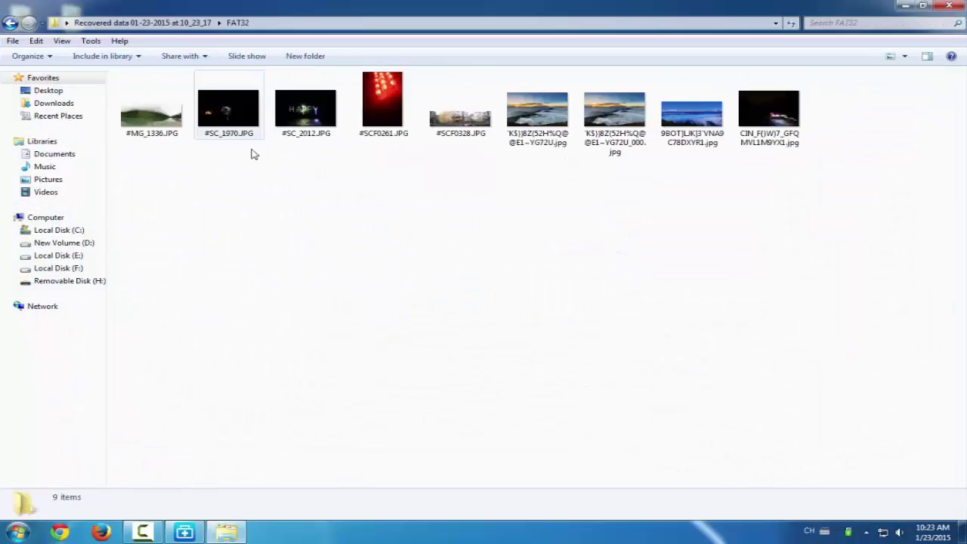
Select the nine recovered photos in the FAT32 folder, including #MG_1336.JPG and #SCF0328.JPG.
{"action": "left_click_drag", "start_coordinate": [227, 155], "coordinate": [831, 117]}
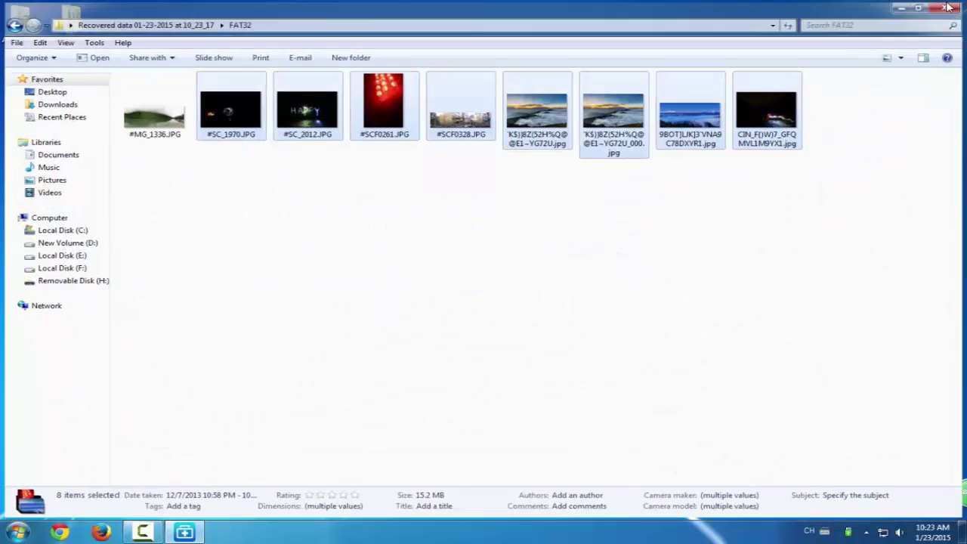